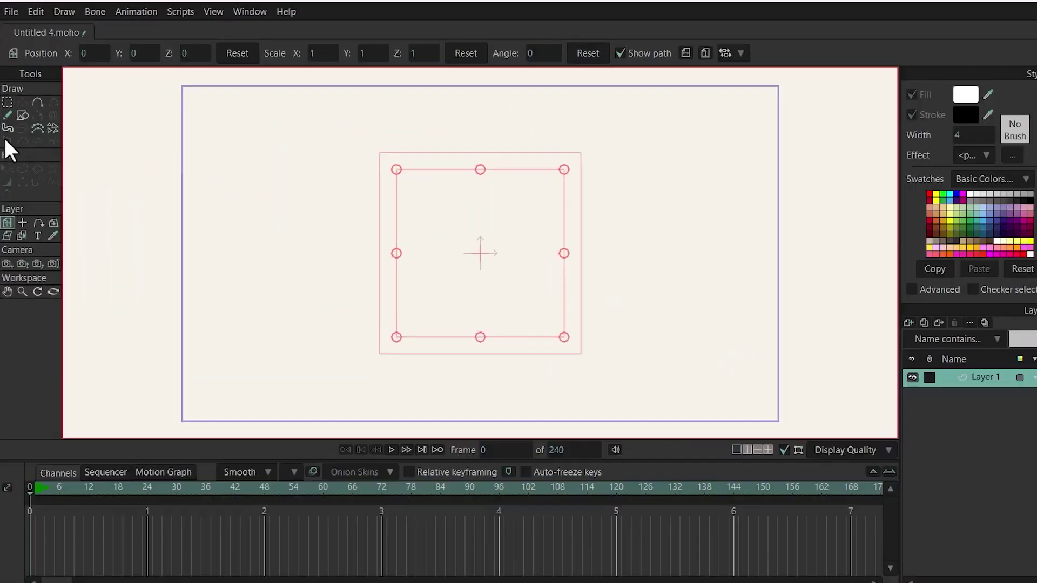
# Draw a white oval with a black outline in the middle of the canvas.
pyautogui.click(19, 115)
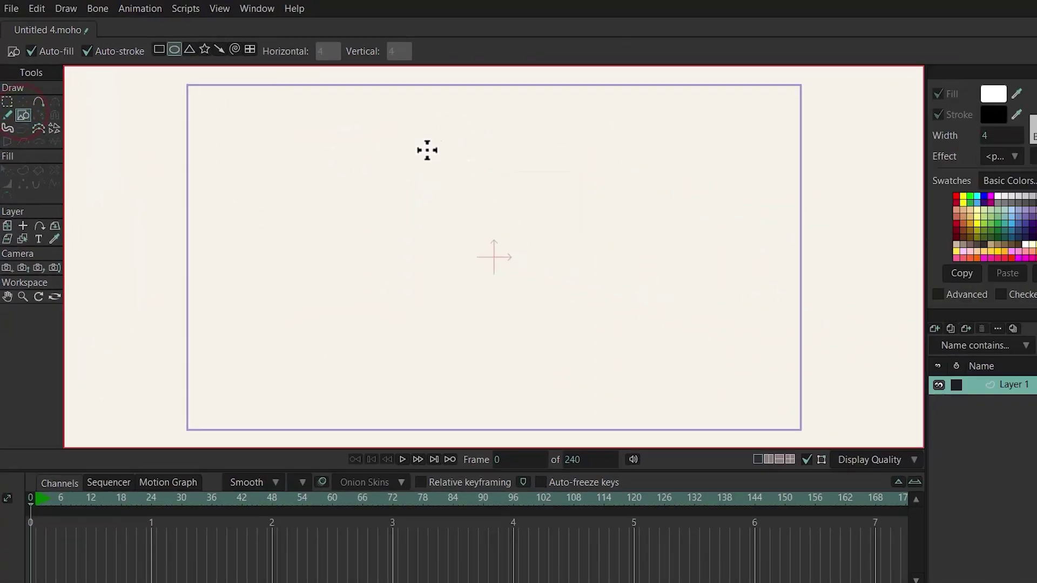
pyautogui.moveTo(315, 146); pyautogui.dragTo(536, 339)
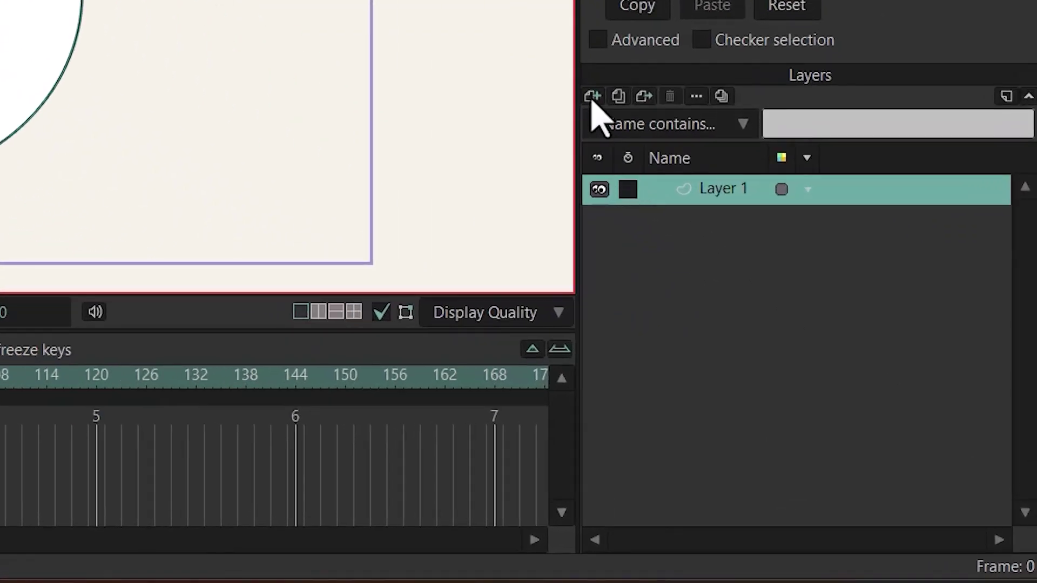
# Add a new vector layer named gym.
pyautogui.click(592, 97)
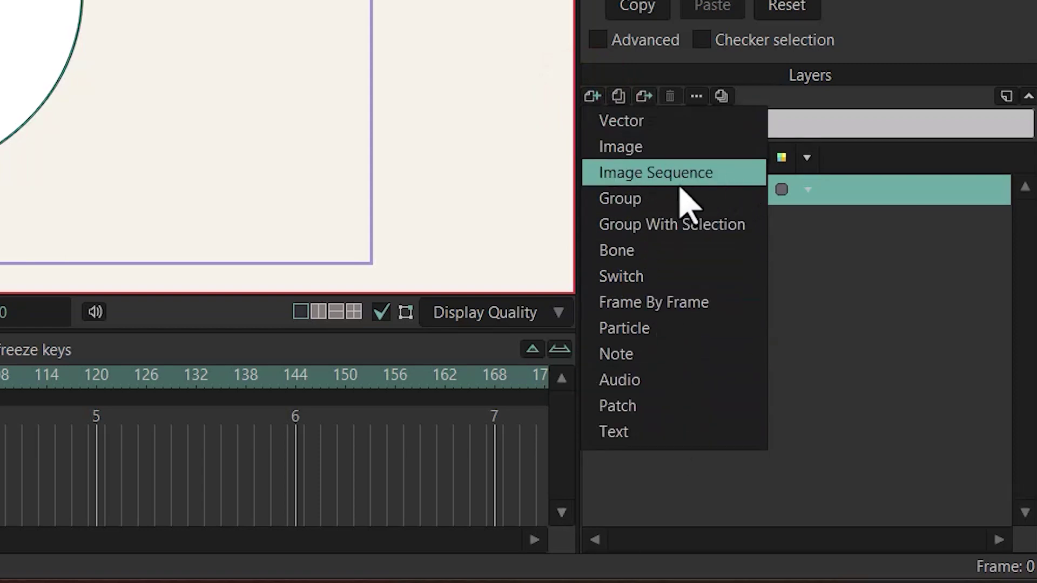
pyautogui.click(630, 119)
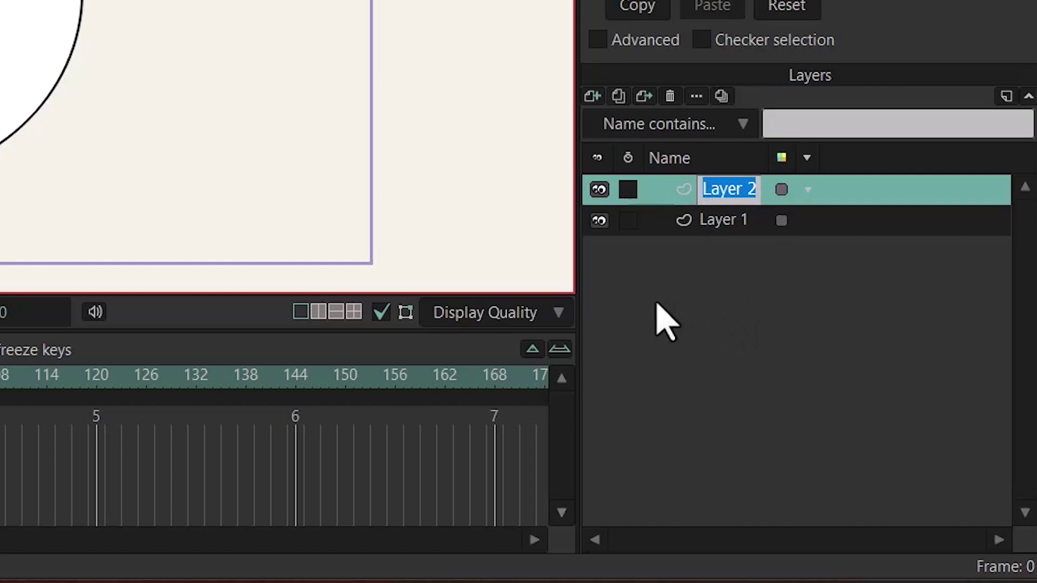
pyautogui.click(730, 307)
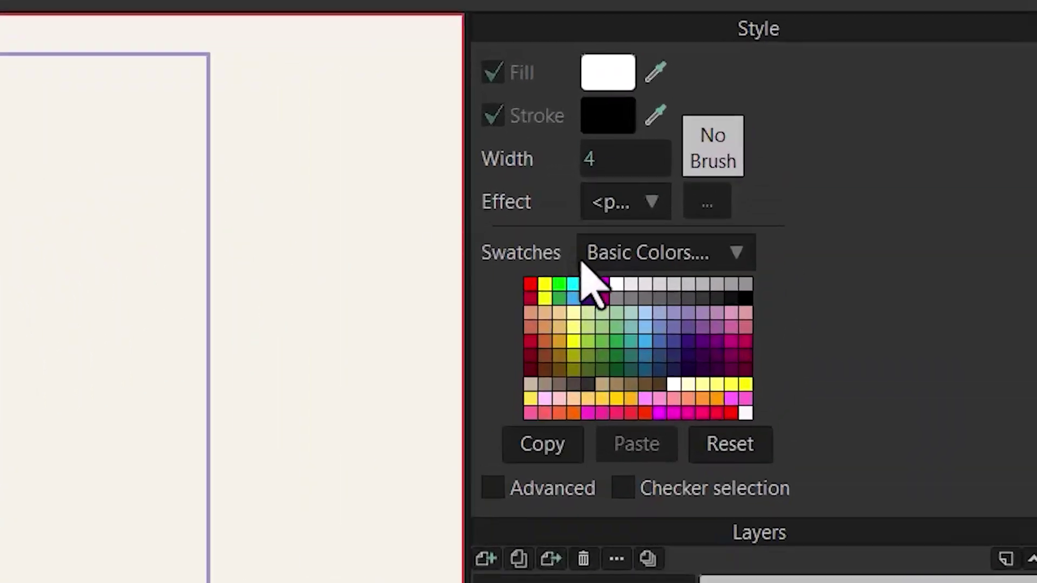
# Draw a blue-filled oval overlapping the white one on the gym layer, and move that layer below Layer 1.
pyautogui.click(847, 185)
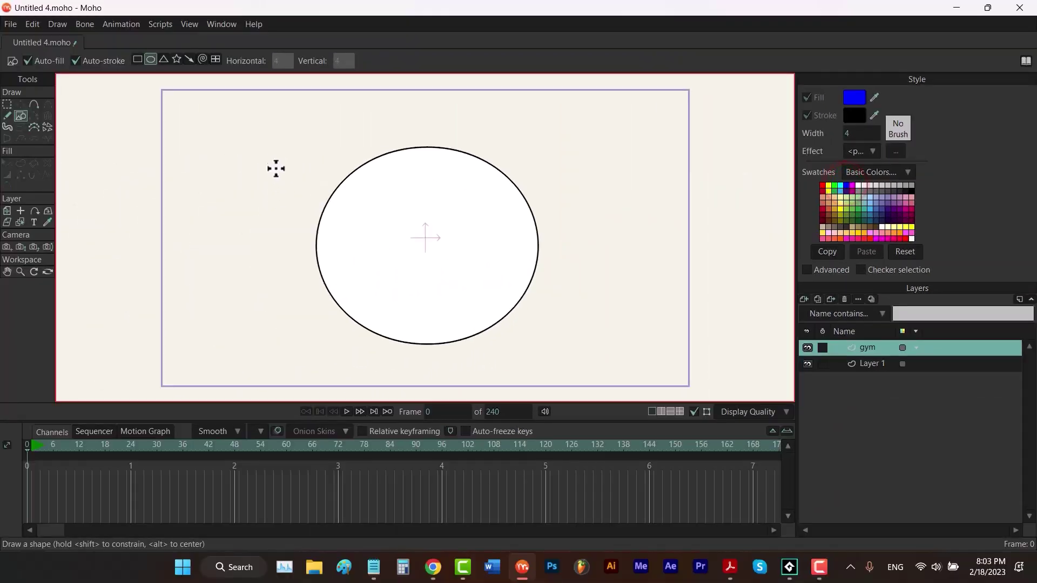
pyautogui.moveTo(274, 159); pyautogui.dragTo(455, 351)
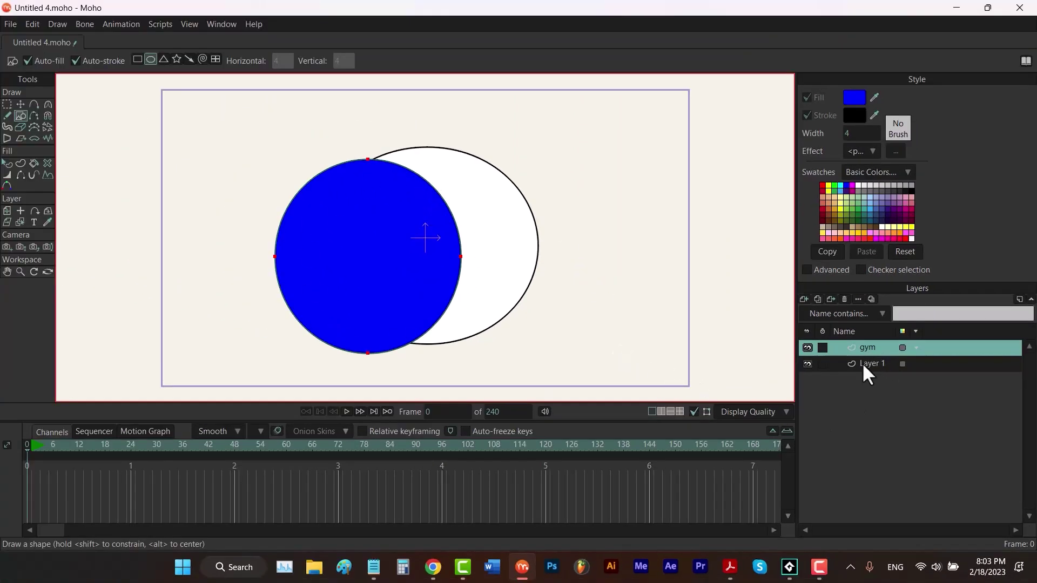
pyautogui.moveTo(867, 345); pyautogui.dragTo(870, 375)
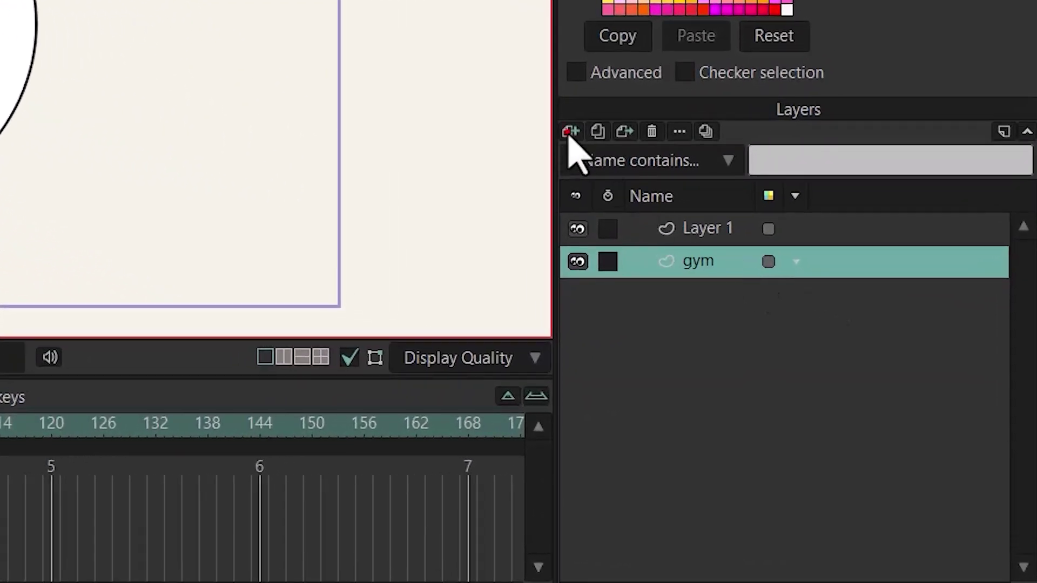
# Add an image layer from crab jump_00002.png and move it above Layer 1 in the layer stack.
pyautogui.click(570, 133)
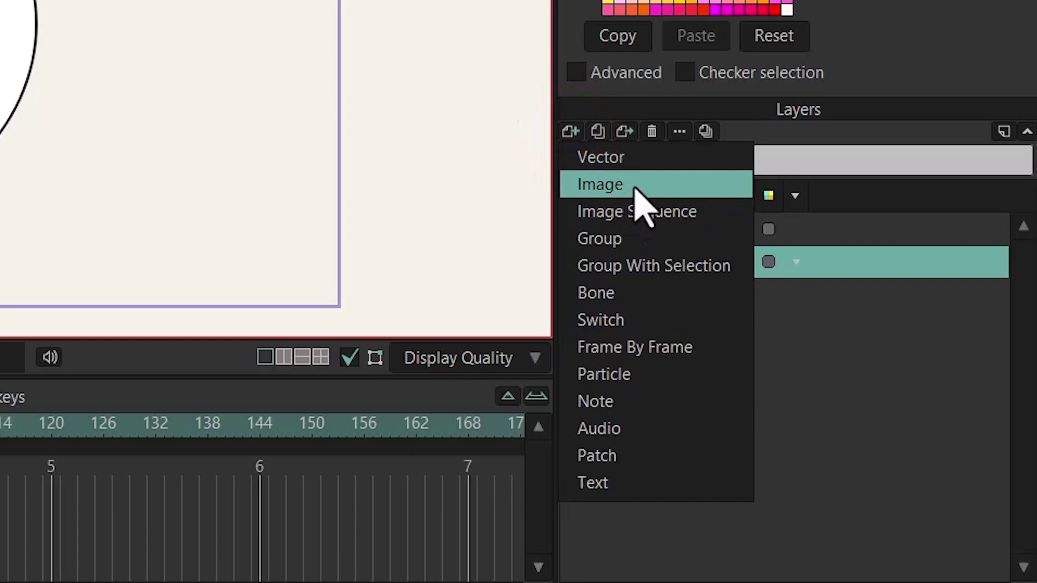
pyautogui.click(635, 187)
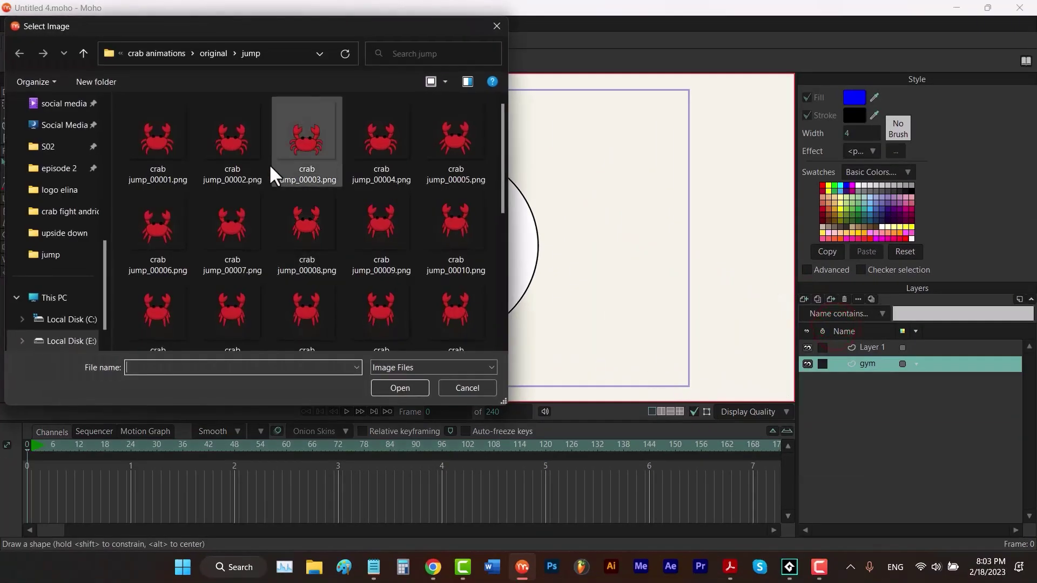
pyautogui.click(232, 141)
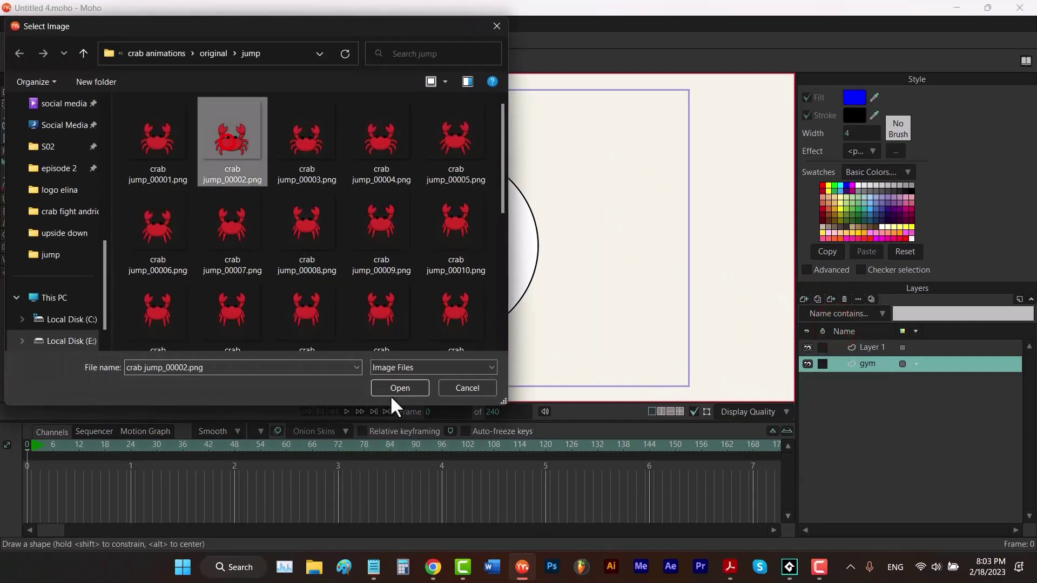
pyautogui.click(403, 390)
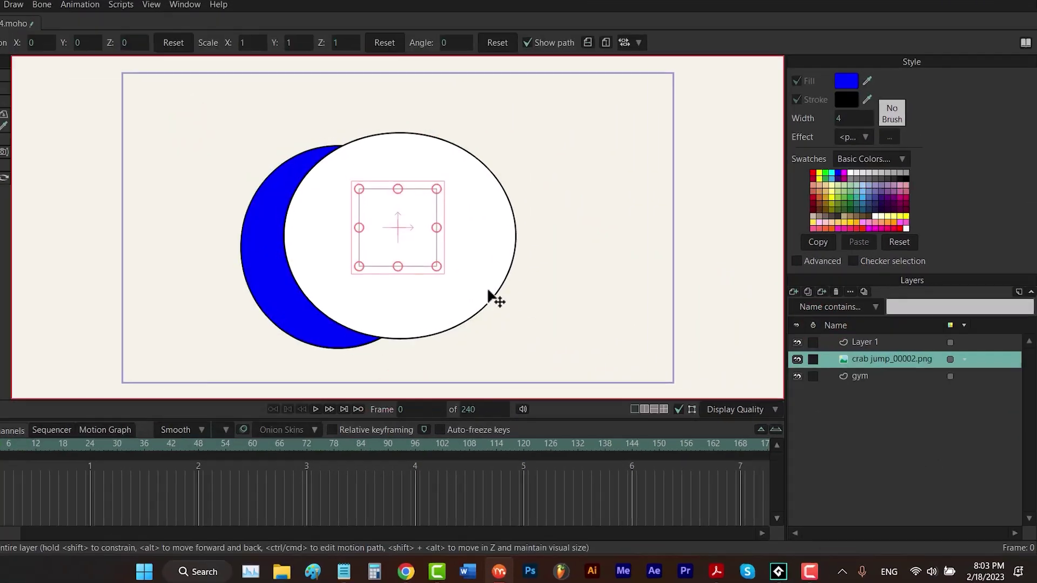
pyautogui.moveTo(886, 361); pyautogui.dragTo(875, 344)
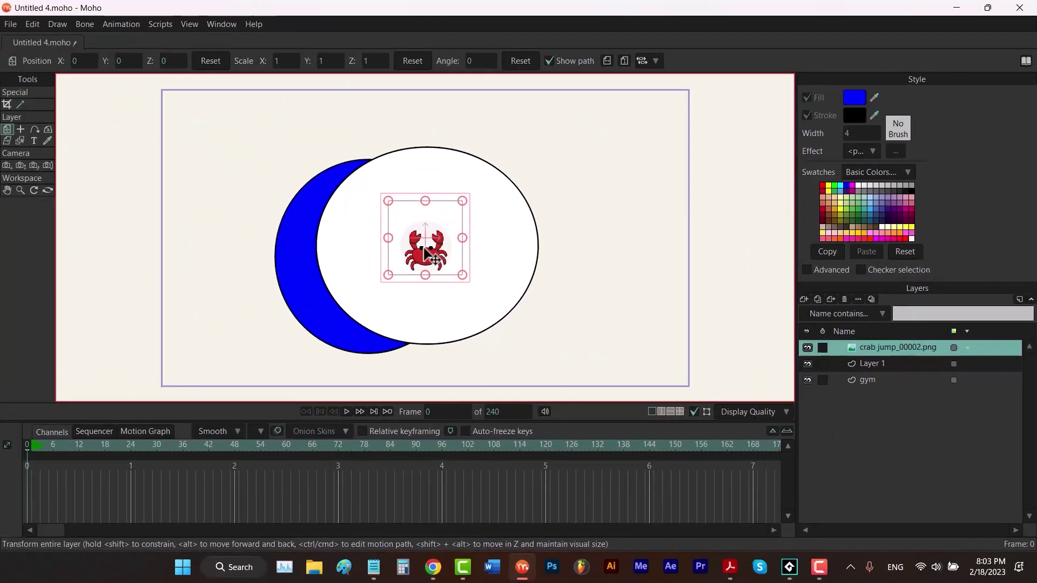
# Play the timeline to preview the single crab image.
pyautogui.click(56, 448)
pyautogui.click(347, 412)
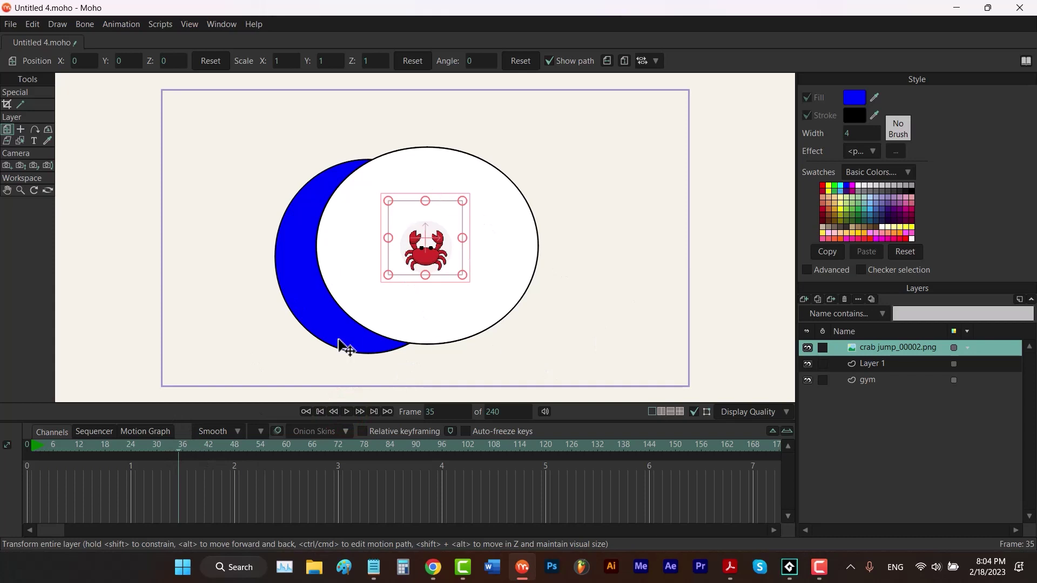
pyautogui.click(115, 446)
# Add an image sequence layer from the files crab jump_00001.png through crab jump_00030.png.
pyautogui.click(804, 299)
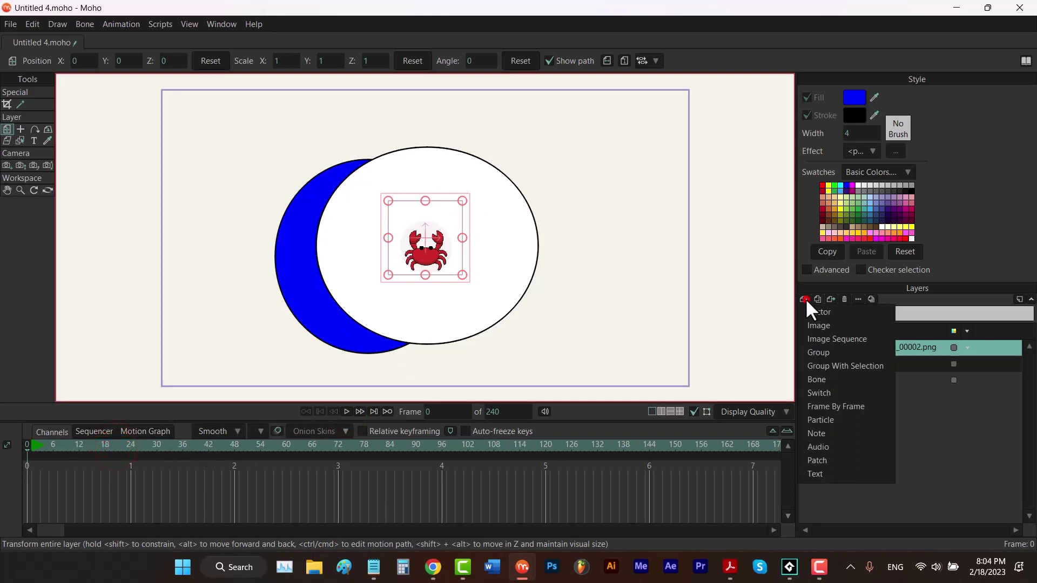
pyautogui.click(835, 335)
pyautogui.click(162, 142)
pyautogui.scroll(-5, 443, 281)
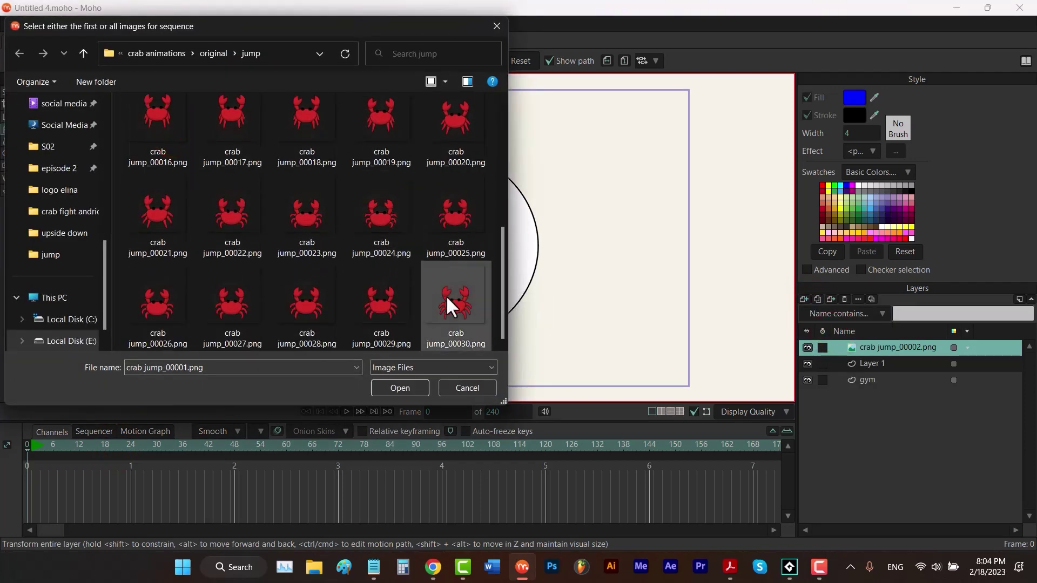
pyautogui.keyDown('shift'); pyautogui.click(454, 309); pyautogui.keyUp('shift')
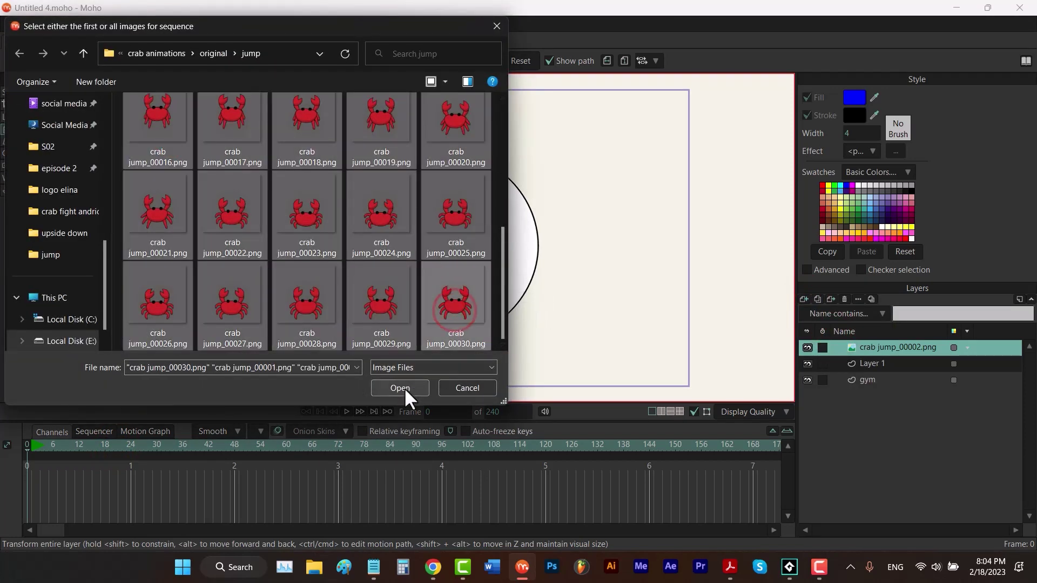
pyautogui.click(399, 388)
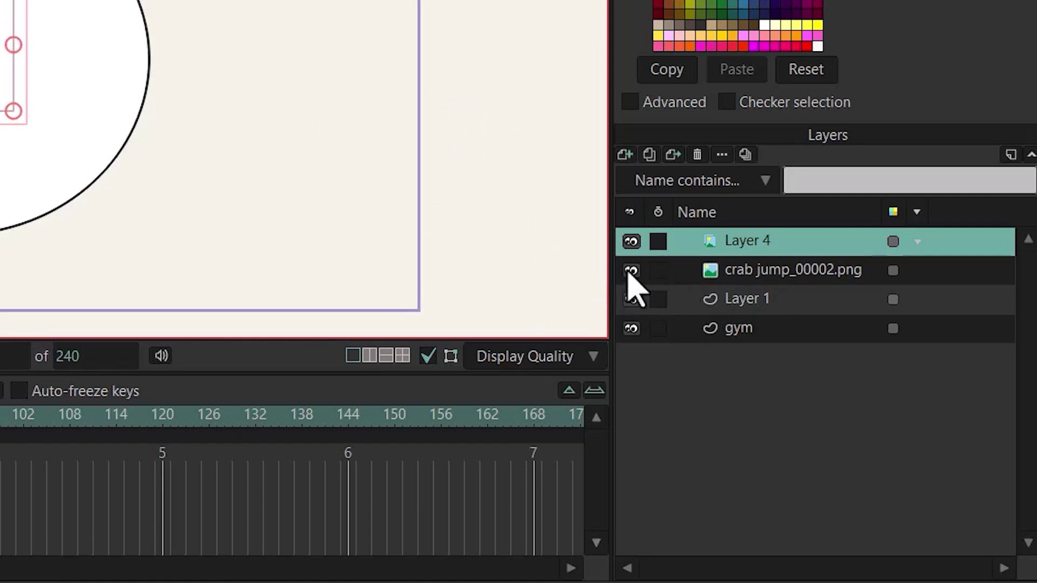
# Hide the crab jump_00002.png layer and play the timeline to preview the crab image sequence.
pyautogui.click(631, 270)
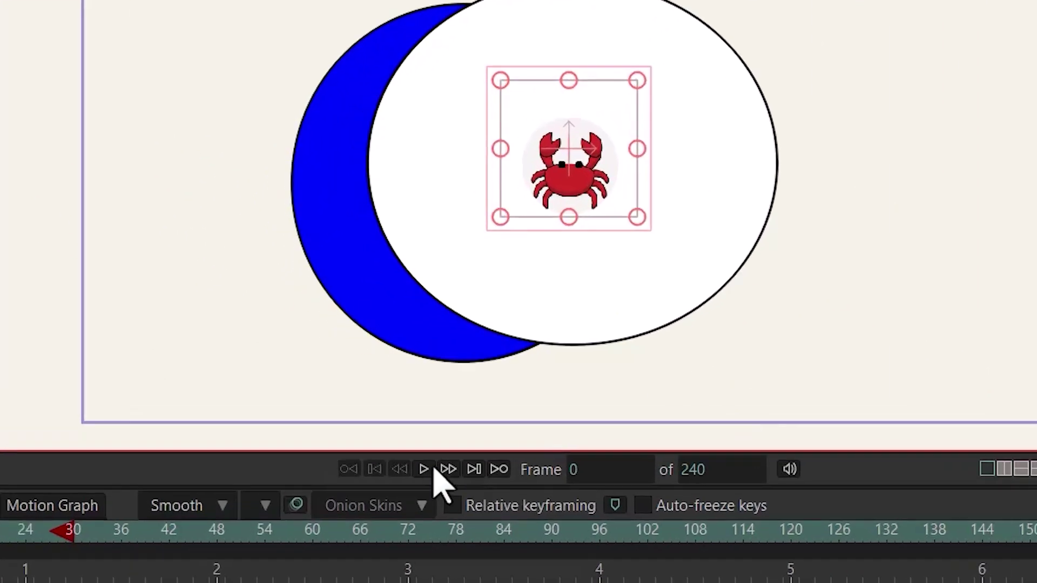
pyautogui.click(346, 411)
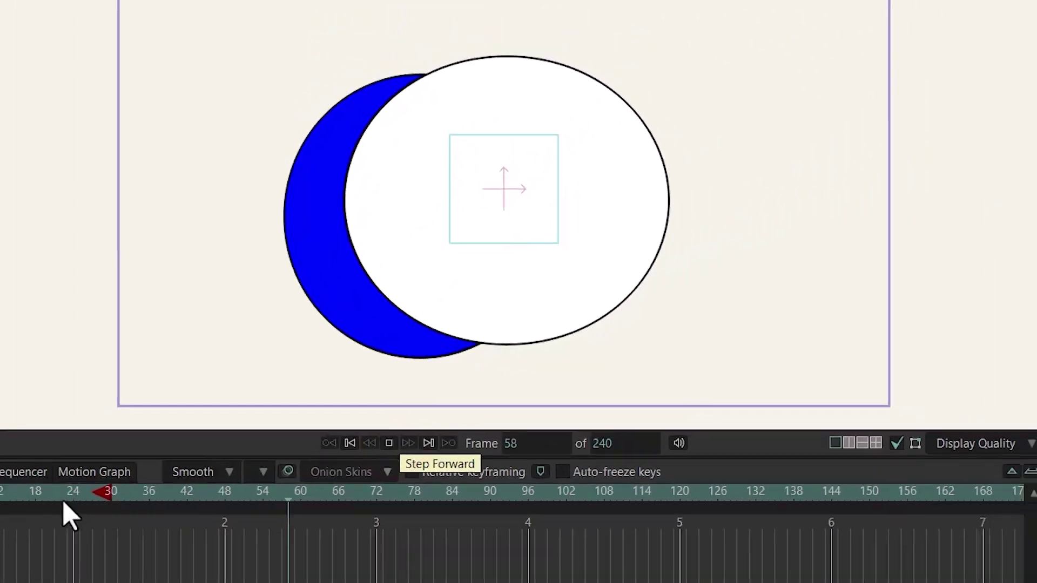
pyautogui.click(16, 447)
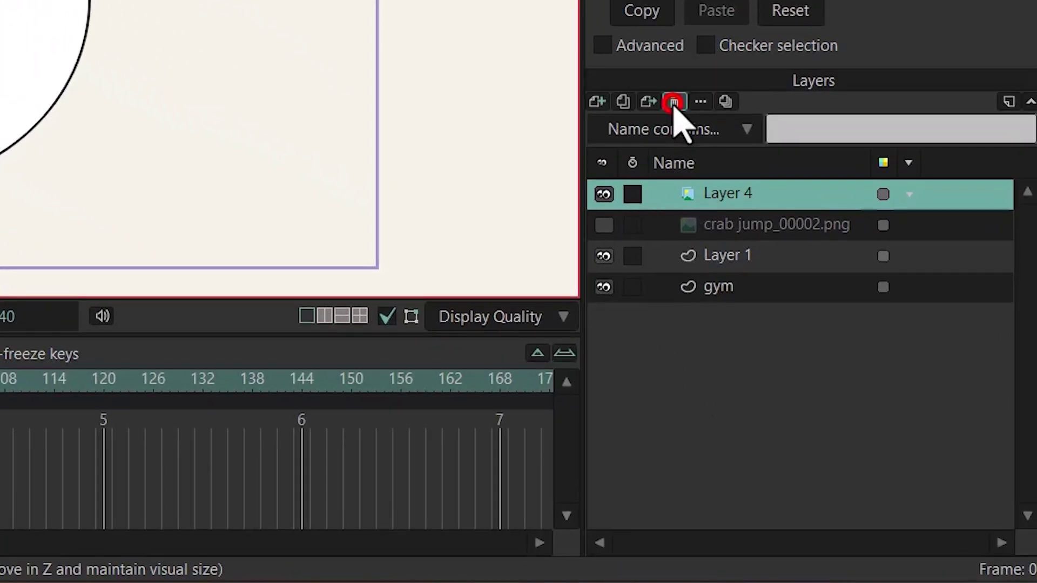
# Delete the image sequence layer and the crab jump_00002.png layer.
pyautogui.click(674, 102)
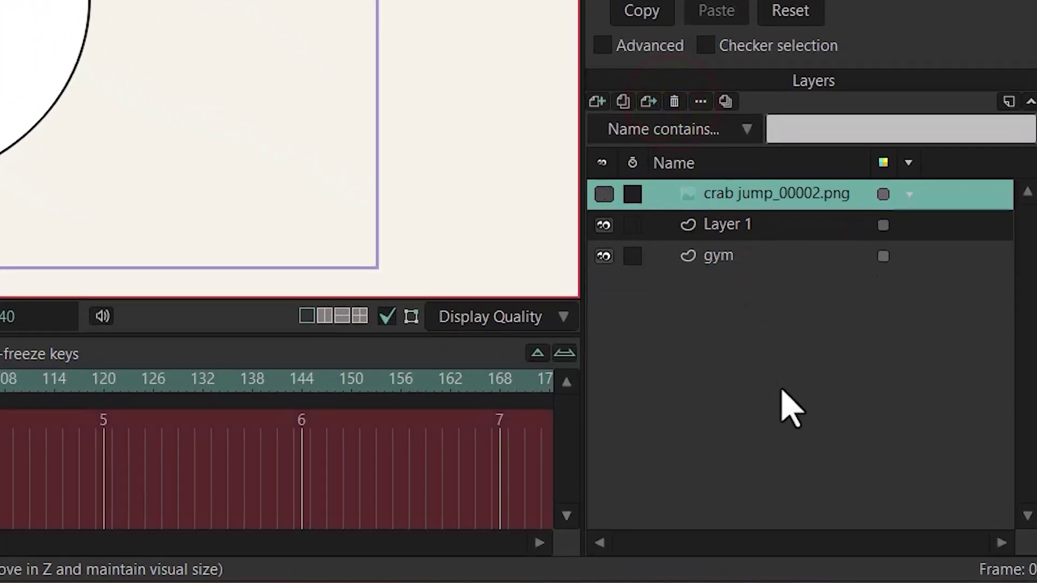
pyautogui.click(674, 102)
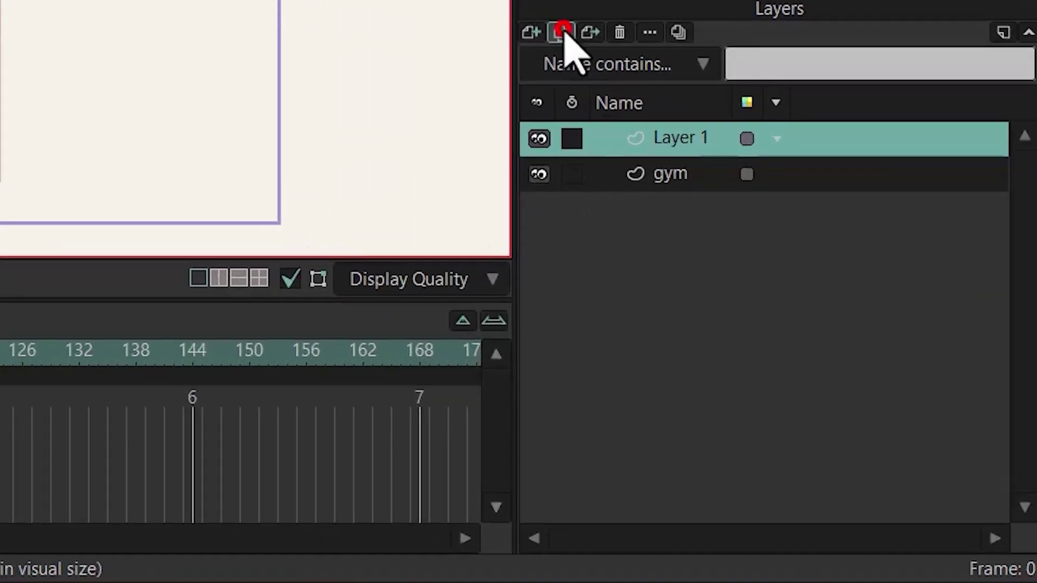
# Duplicate Layer 1 and set the copy's layer color label to Green.
pyautogui.click(562, 32)
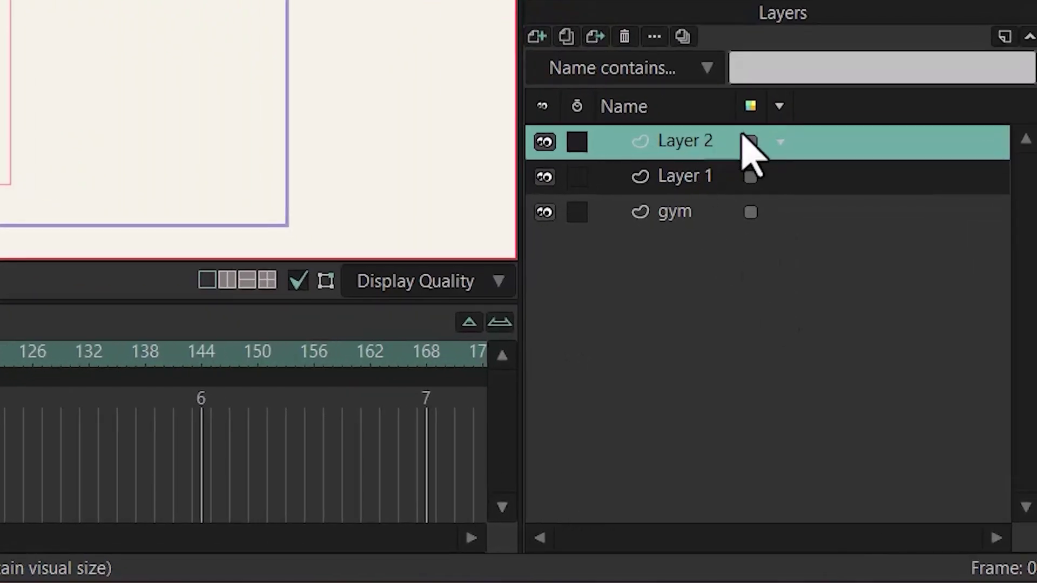
pyautogui.click(751, 141)
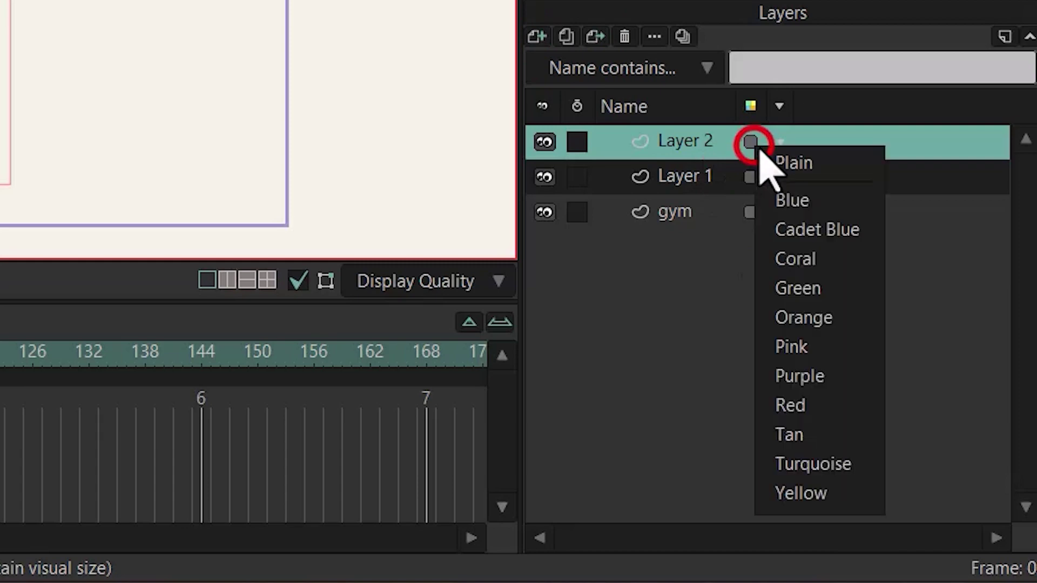
pyautogui.click(797, 294)
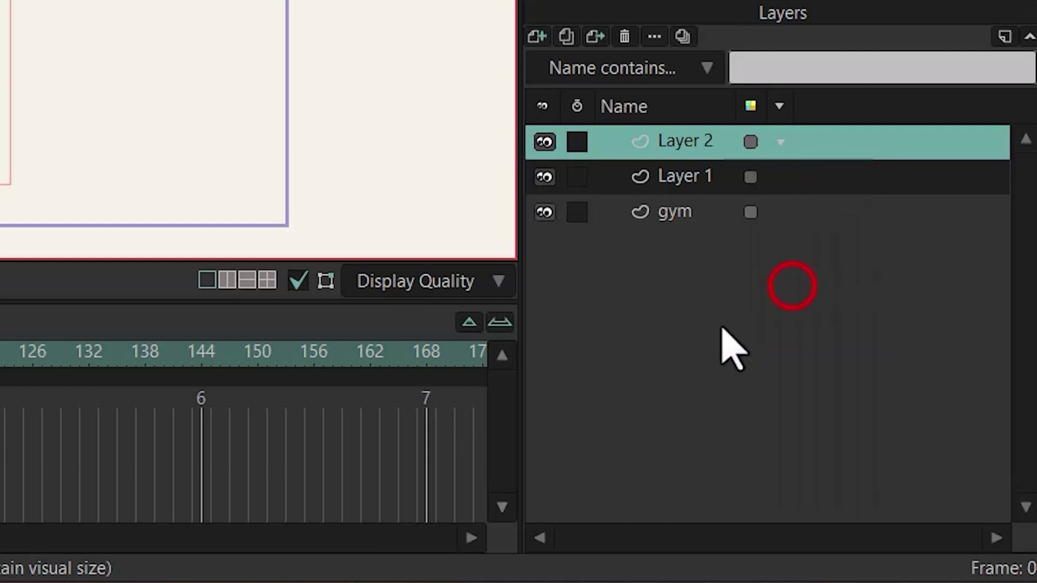
# Set the gym layer's color label to Orange and Layer 1's color label to Blue.
pyautogui.click(684, 180)
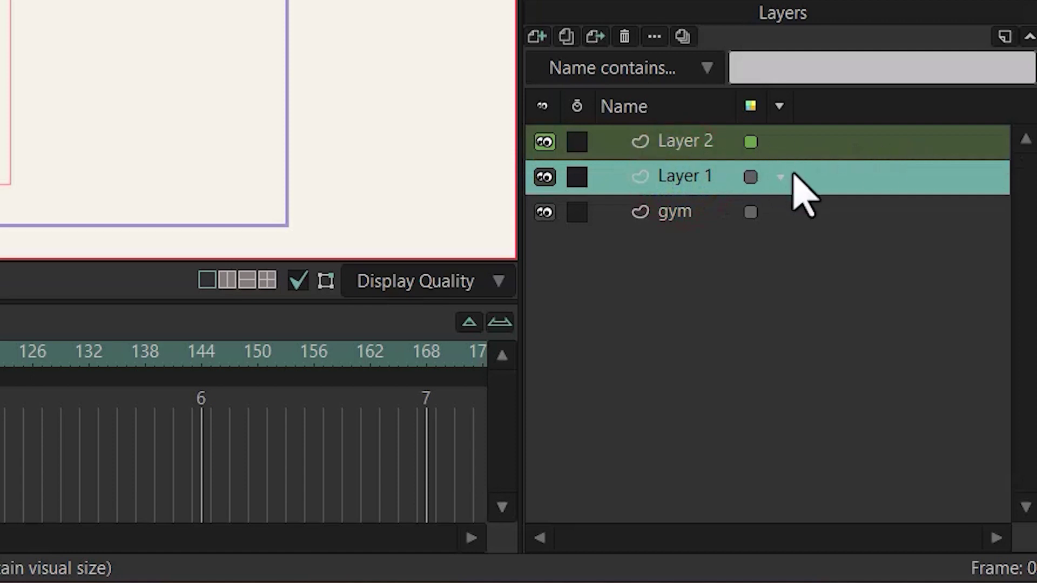
pyautogui.click(751, 212)
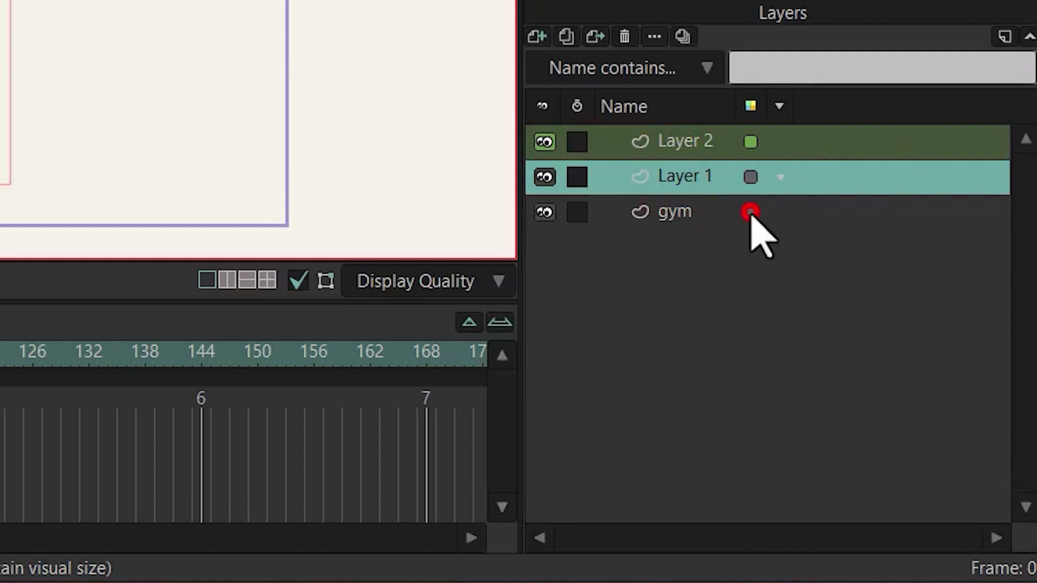
pyautogui.click(799, 384)
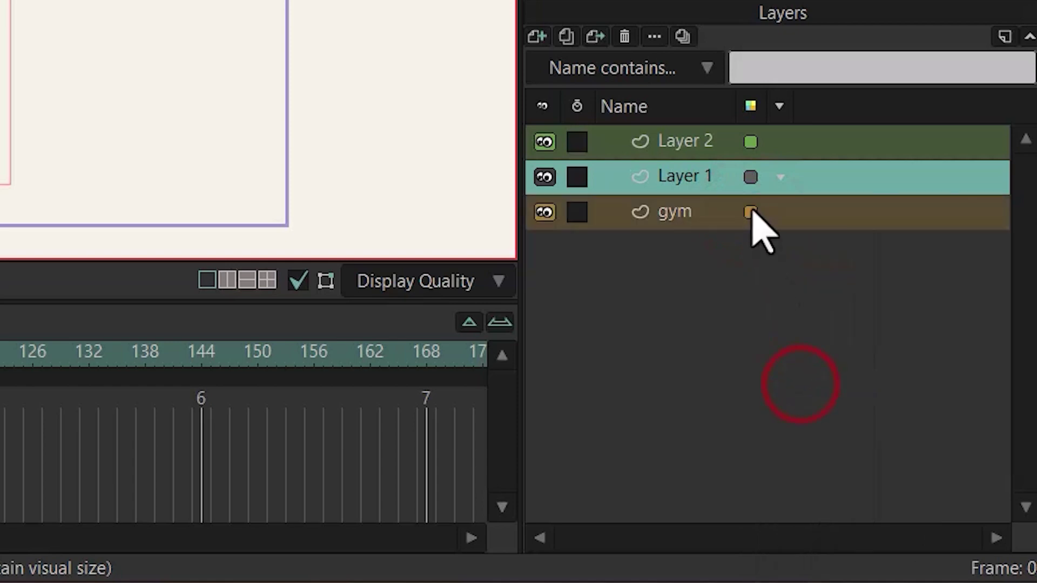
pyautogui.click(750, 177)
pyautogui.click(798, 230)
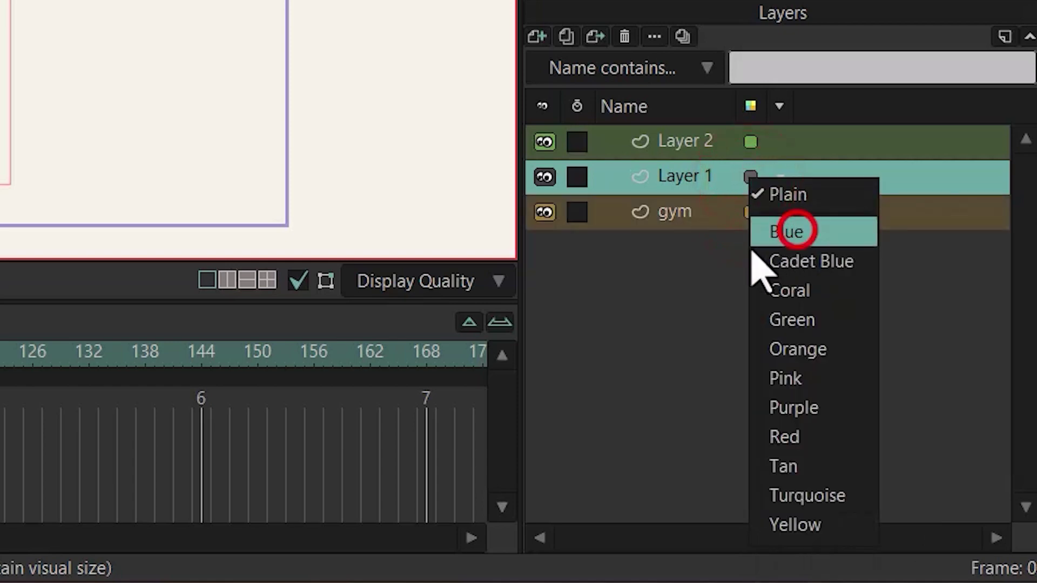
# Select the gym layer, Layer 1 and Layer 2 together.
pyautogui.click(705, 141)
pyautogui.click(673, 210)
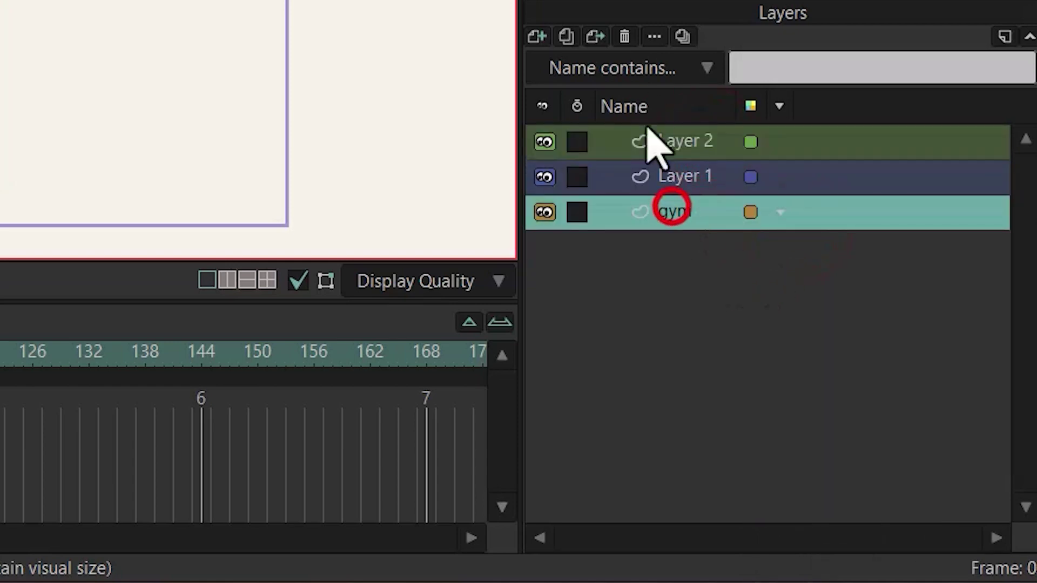
pyautogui.keyDown('shift'); pyautogui.click(709, 176); pyautogui.keyUp('shift')
pyautogui.keyDown('shift'); pyautogui.click(712, 140); pyautogui.keyUp('shift')
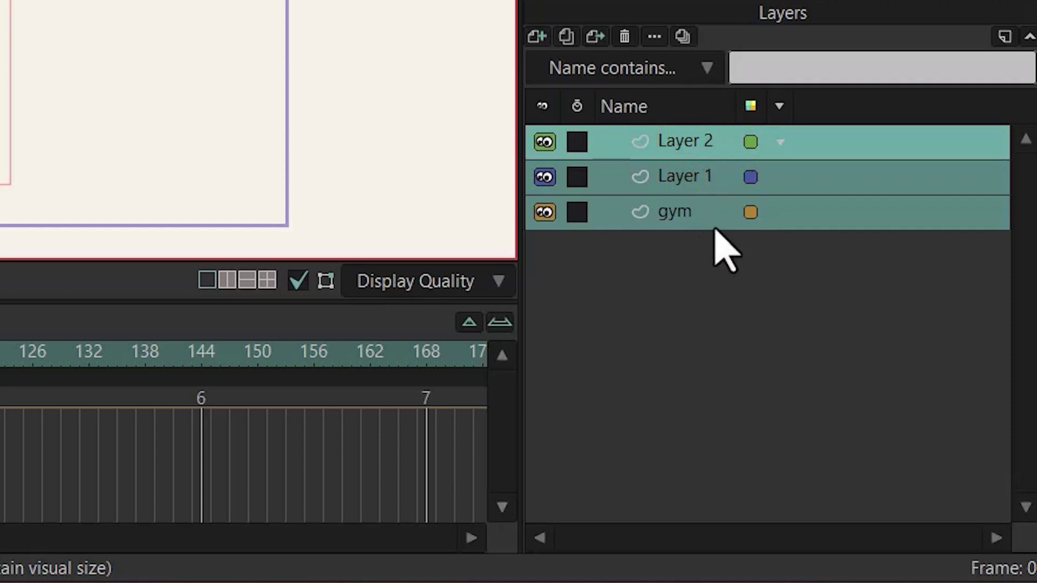
# Reduce the selection to Layer 1 only and duplicate that layer seven times.
pyautogui.keyDown('ctrl'); pyautogui.click(693, 140); pyautogui.keyUp('ctrl')
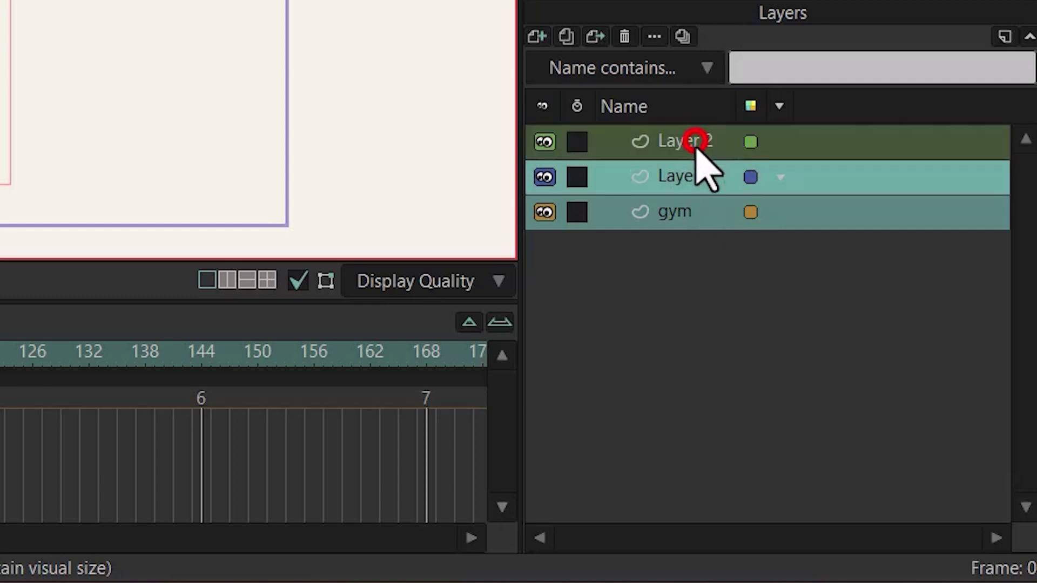
pyautogui.keyDown('ctrl'); pyautogui.click(688, 214); pyautogui.keyUp('ctrl')
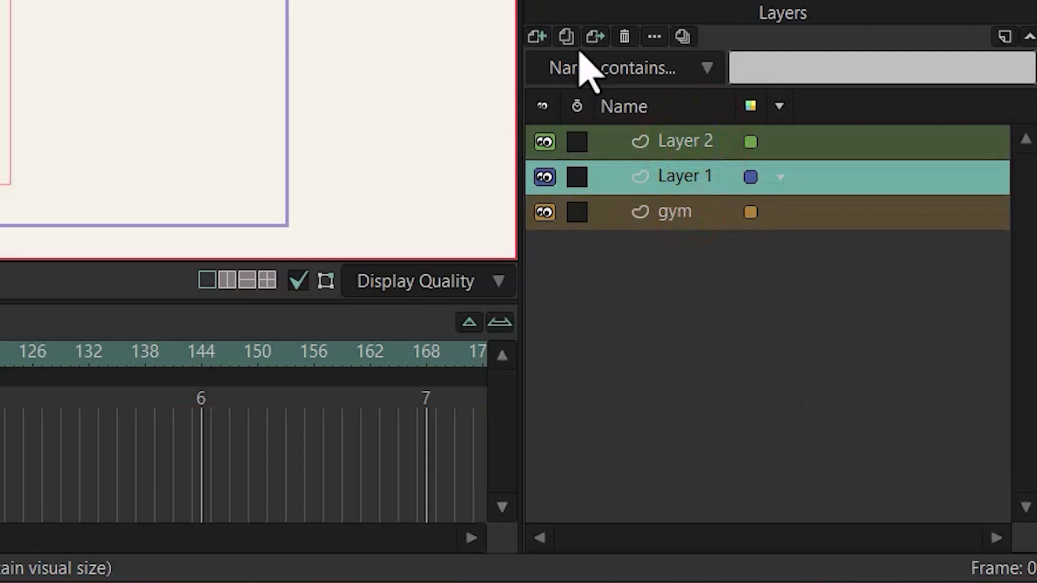
pyautogui.click(567, 39)
pyautogui.doubleClick(567, 39)
pyautogui.doubleClick(568, 39)
pyautogui.doubleClick(567, 39)
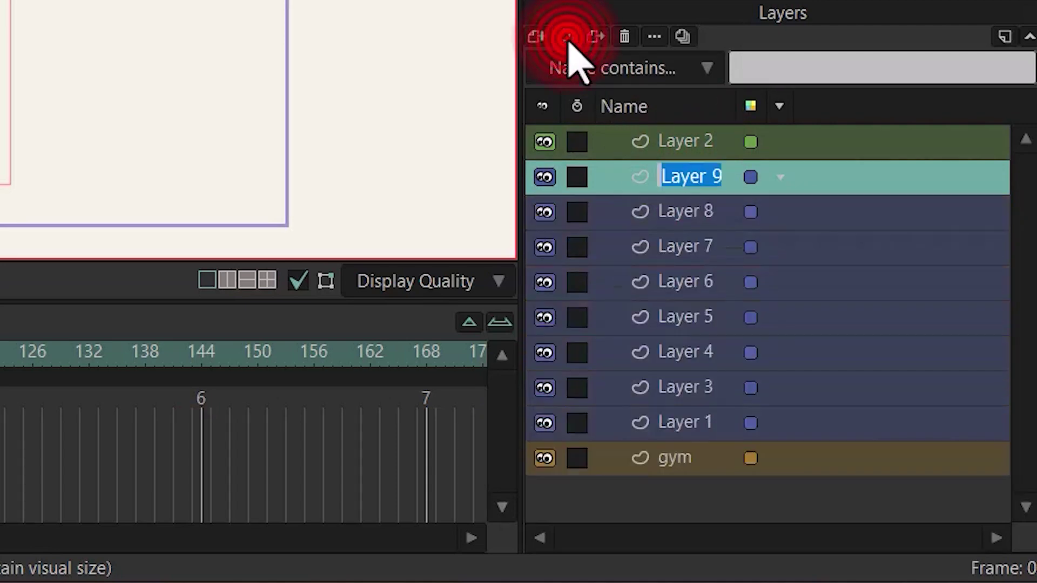
# Duplicate the selected layer two more times.
pyautogui.doubleClick(567, 39)
pyautogui.press('Return')
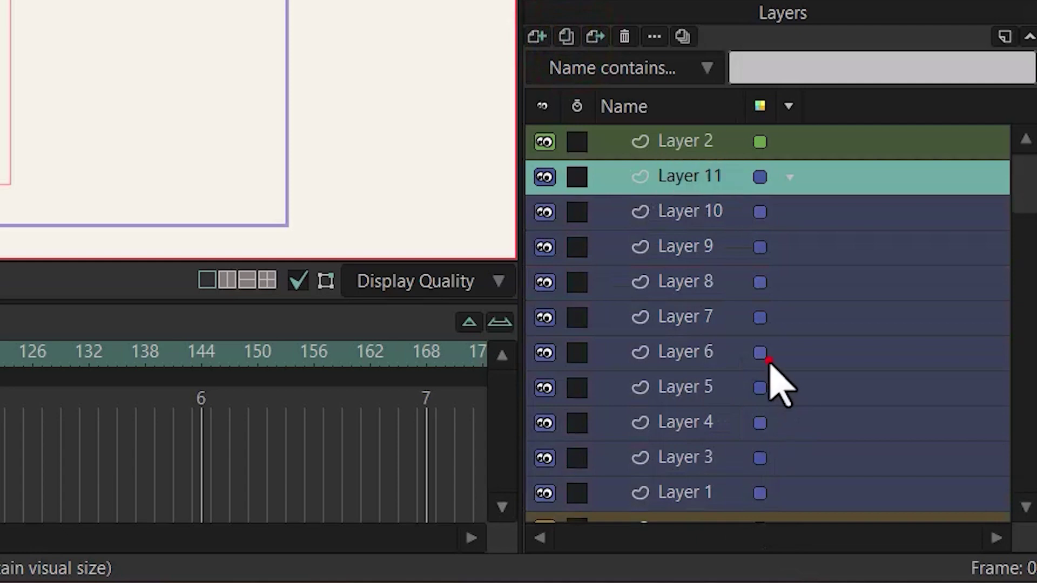
# Select the layer range from Layer 2 through Layer 4, followed by the range from Layer 1 up to Layer 8.
pyautogui.click(686, 137)
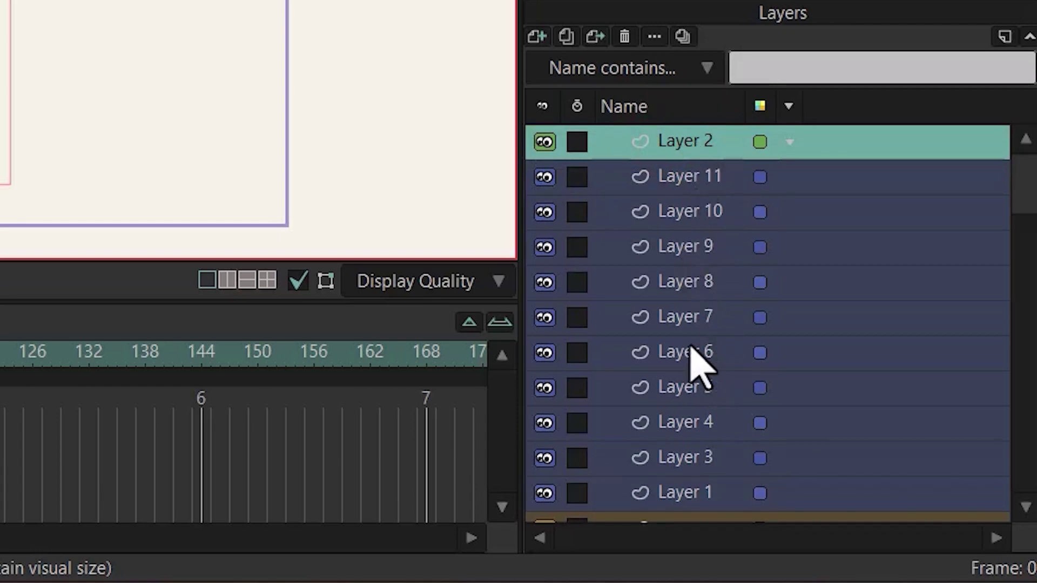
pyautogui.keyDown('shift'); pyautogui.click(705, 422); pyautogui.keyUp('shift')
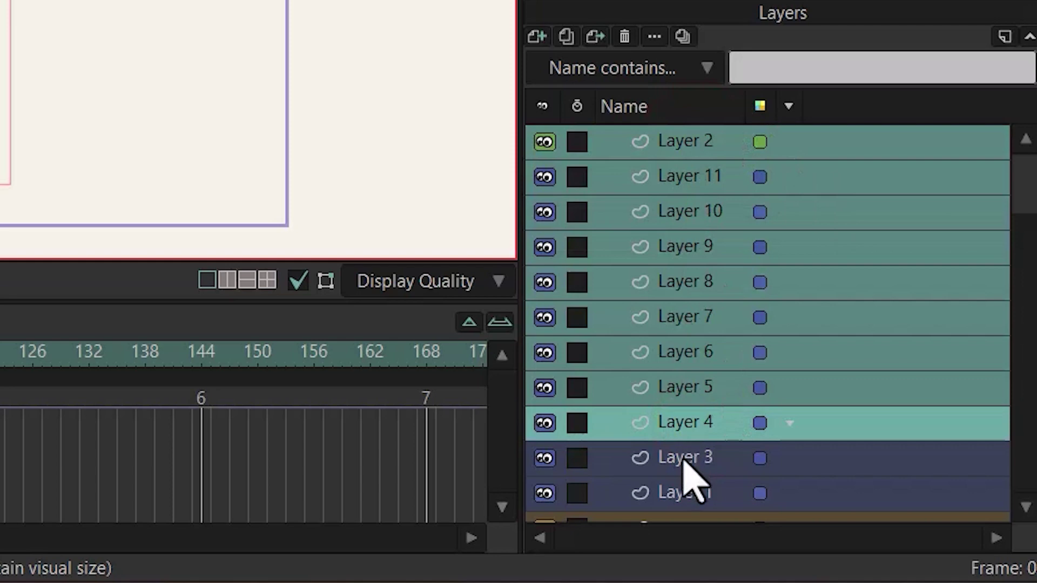
pyautogui.scroll(-1, 702, 443)
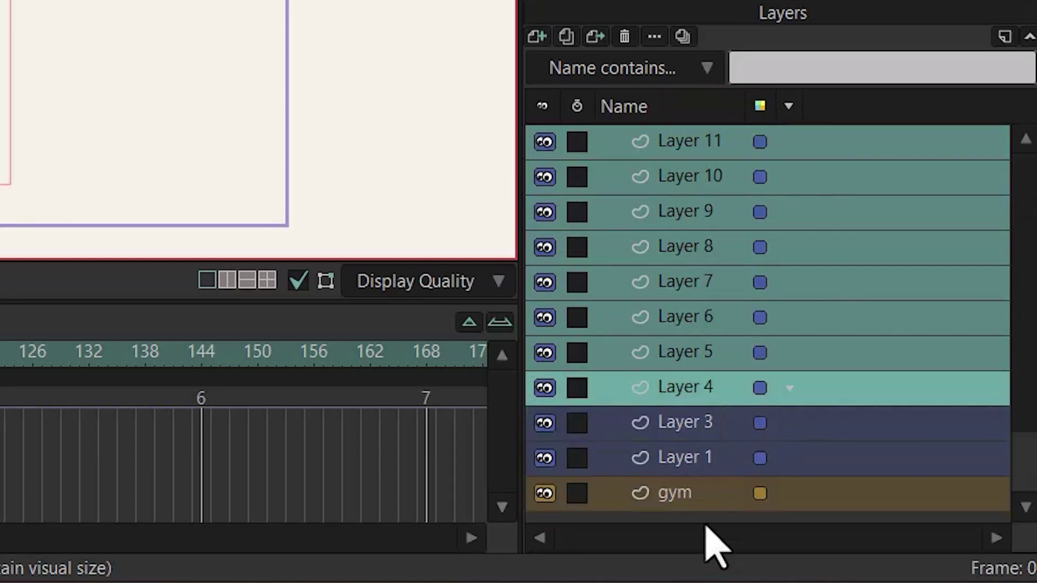
pyautogui.click(678, 460)
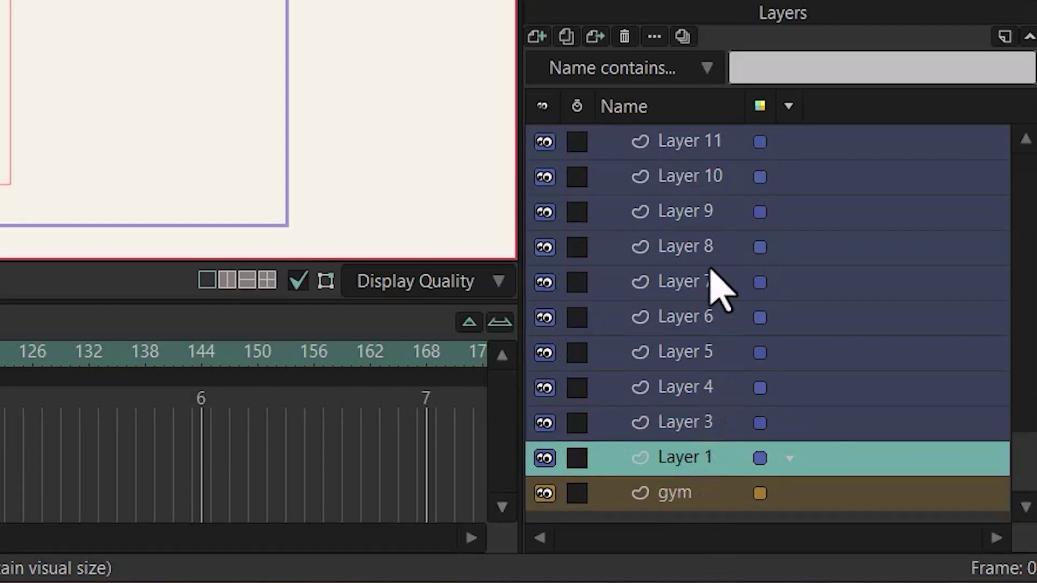
pyautogui.keyDown('shift'); pyautogui.click(700, 247); pyautogui.keyUp('shift')
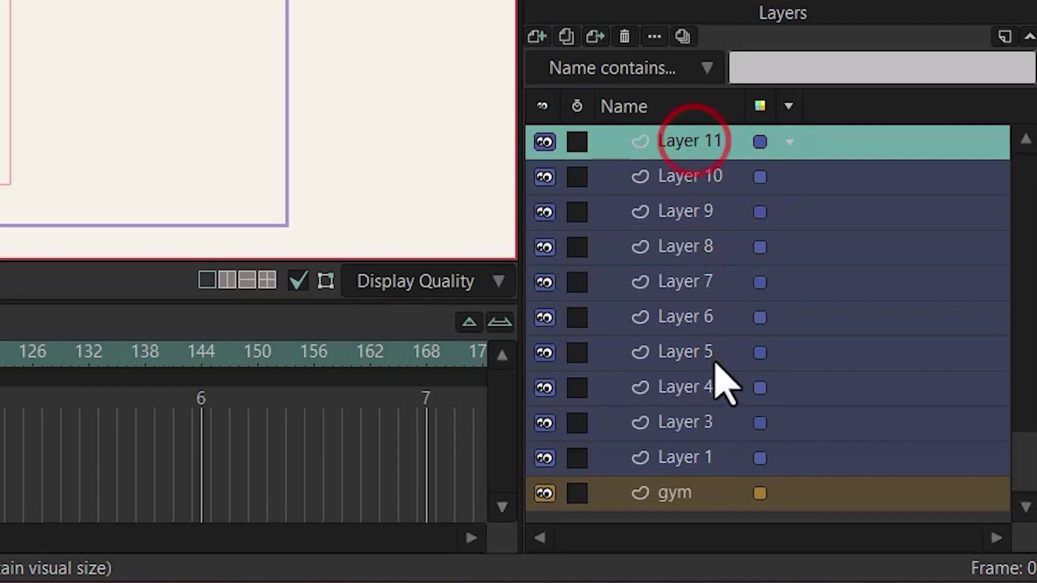
# Filter the layer list by names containing 10 and clear the filter text.
pyautogui.click(765, 68)
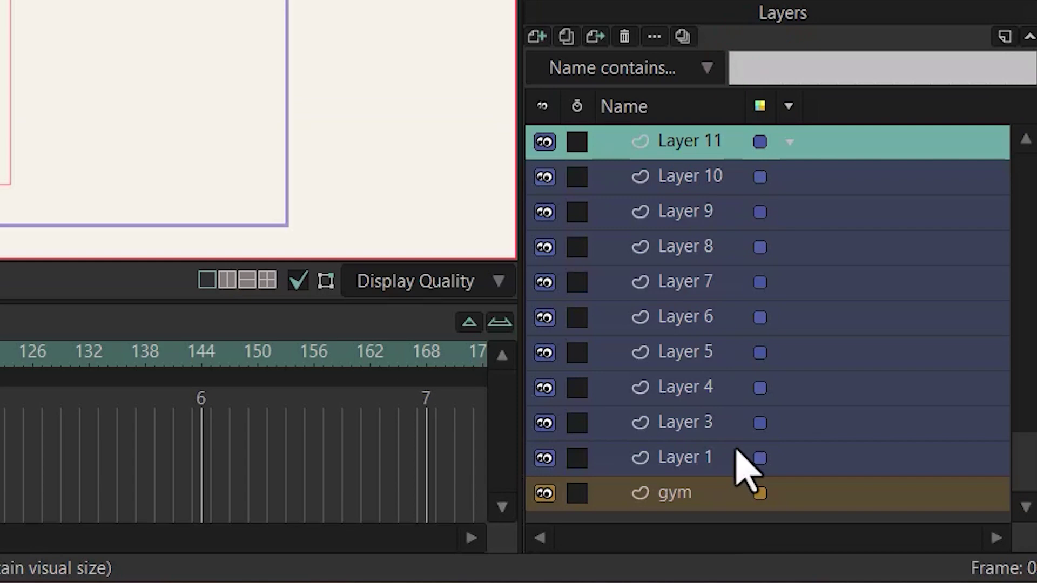
pyautogui.write('10')
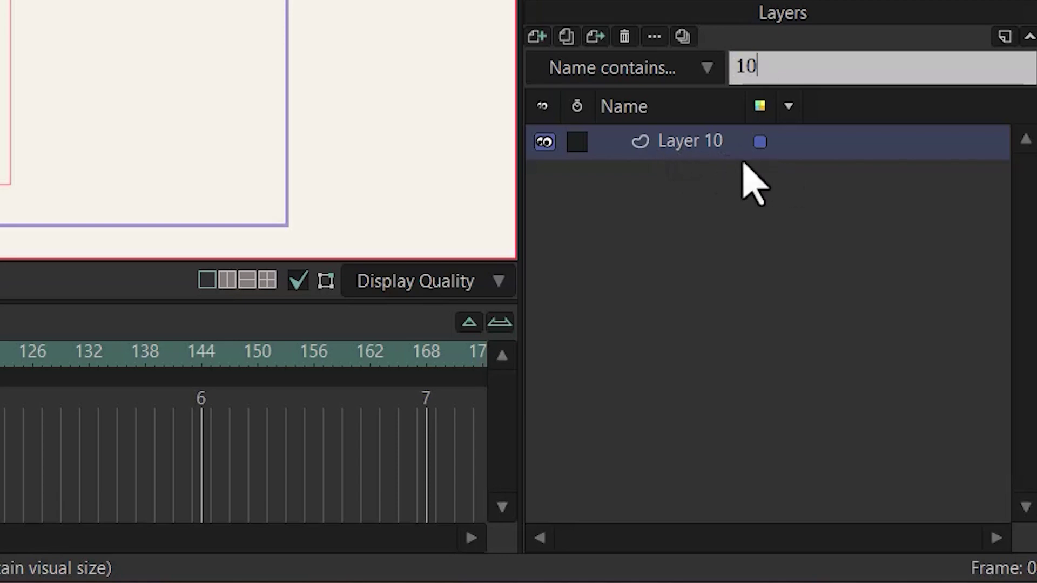
pyautogui.doubleClick(770, 78)
pyautogui.press('BackSpace')
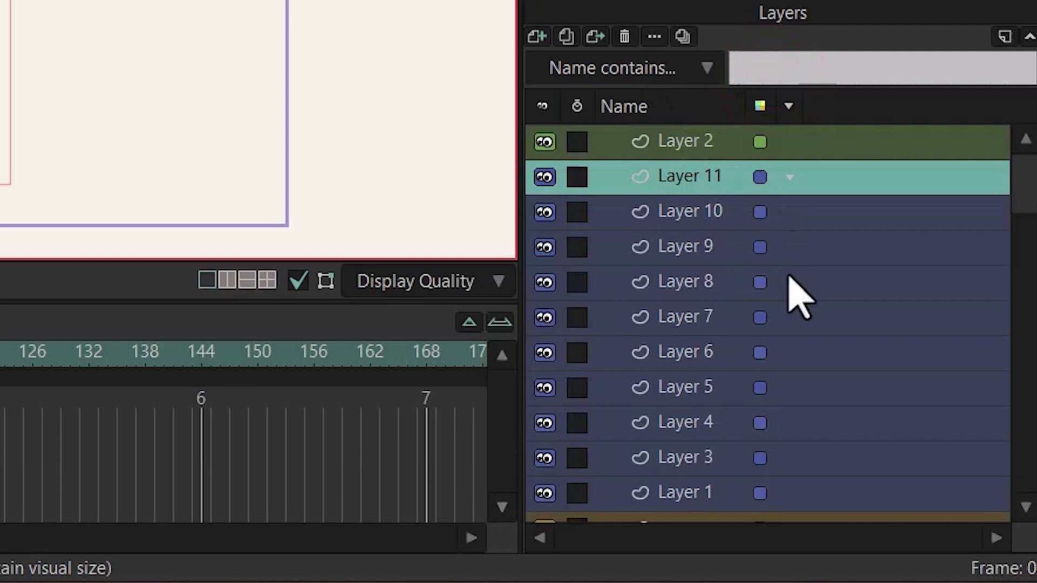
# Set the layer filter type to Group name contains and group Layers 2, 11, 10 and 9 together.
pyautogui.click(650, 69)
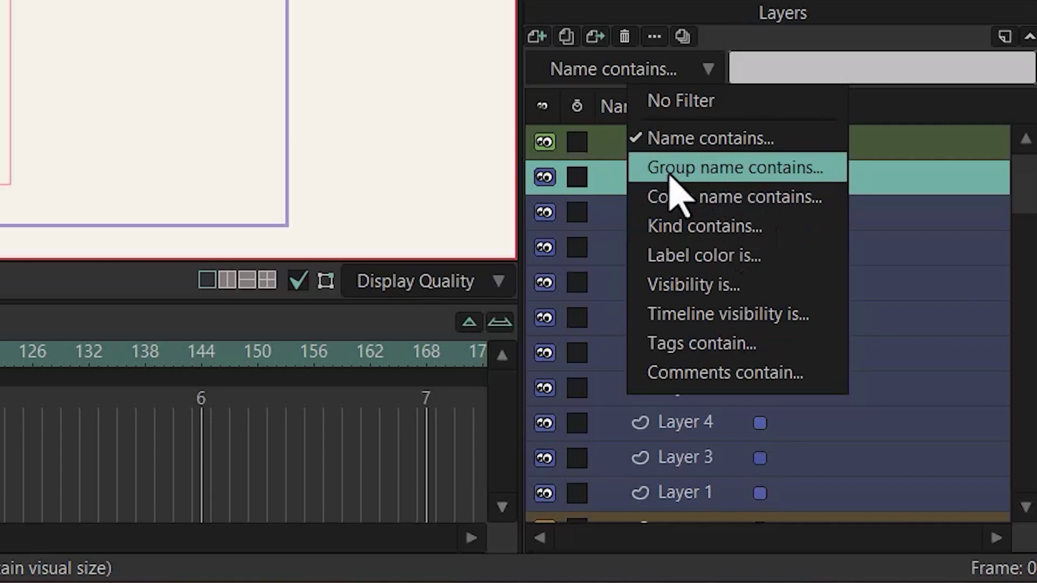
pyautogui.click(720, 172)
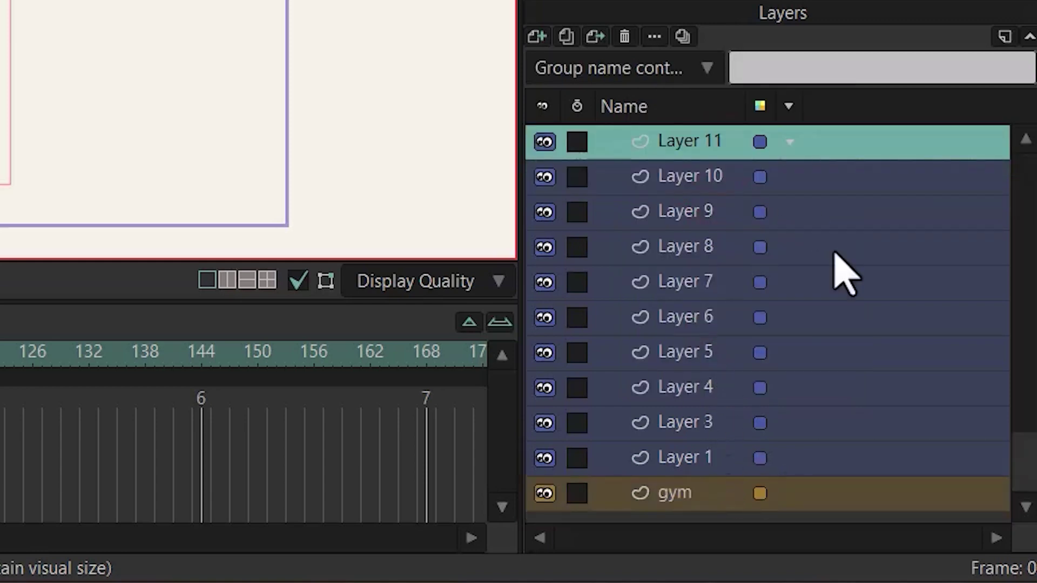
pyautogui.click(684, 143)
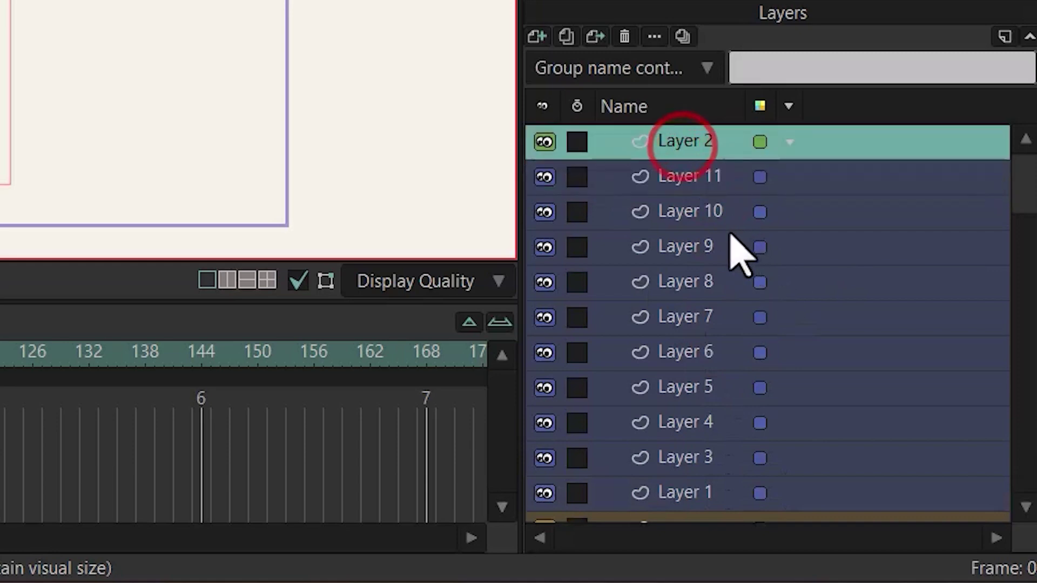
pyautogui.keyDown('shift'); pyautogui.click(697, 260); pyautogui.keyUp('shift')
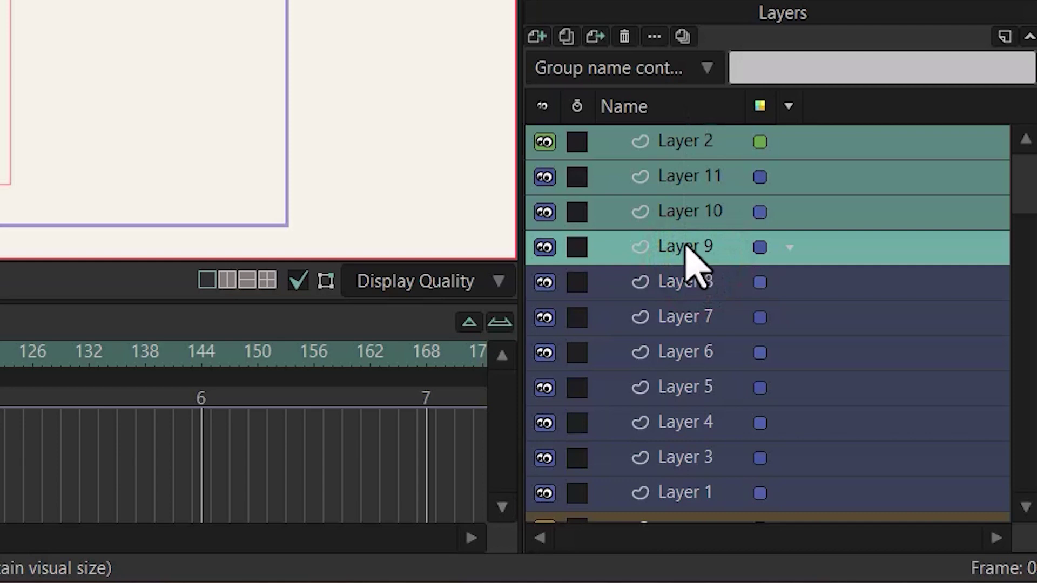
pyautogui.rightClick(687, 250)
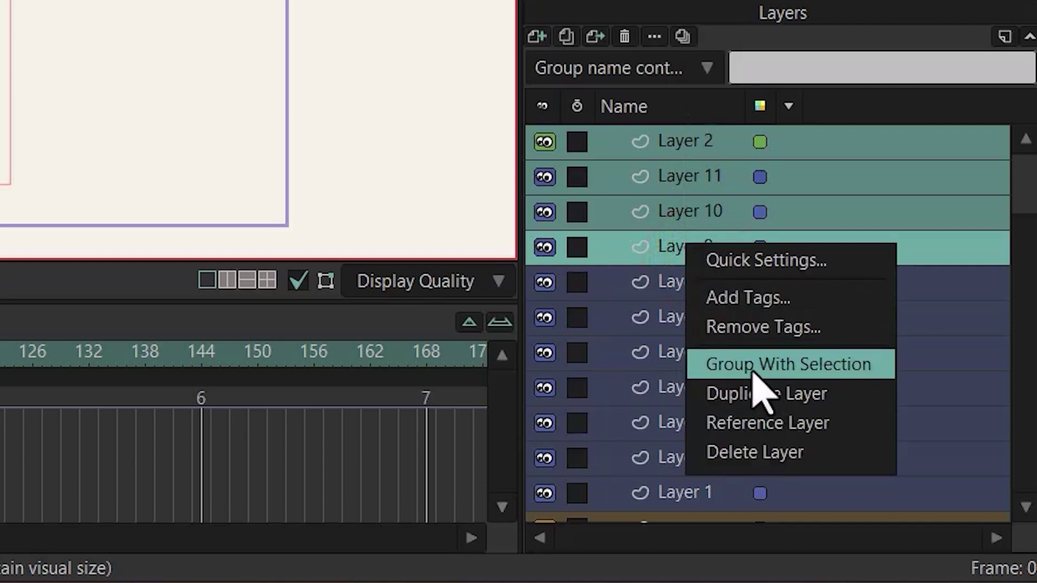
pyautogui.click(808, 367)
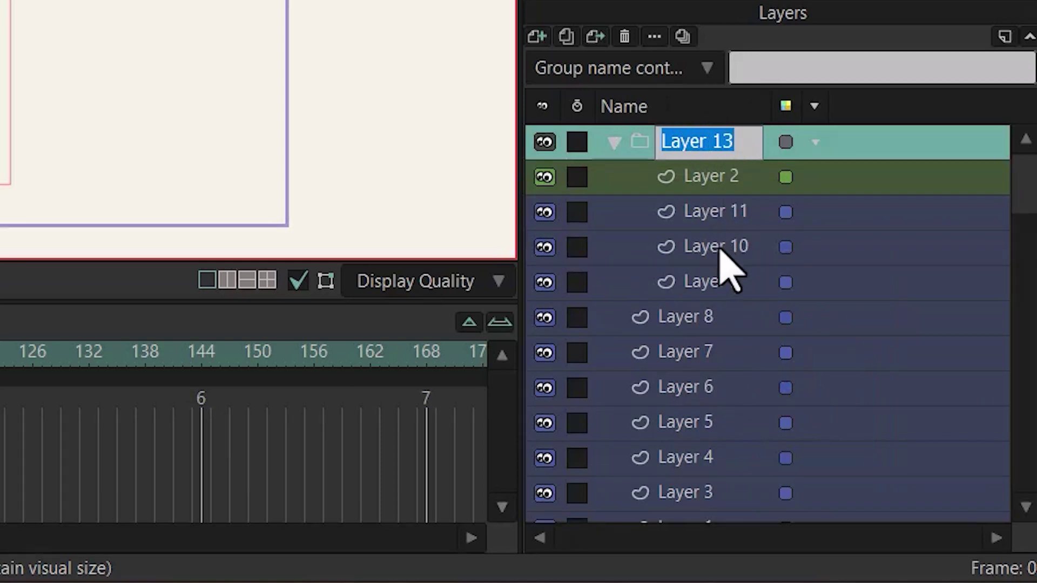
# Filter the layer list by group names containing 13 and clear the filter text.
pyautogui.click(796, 66)
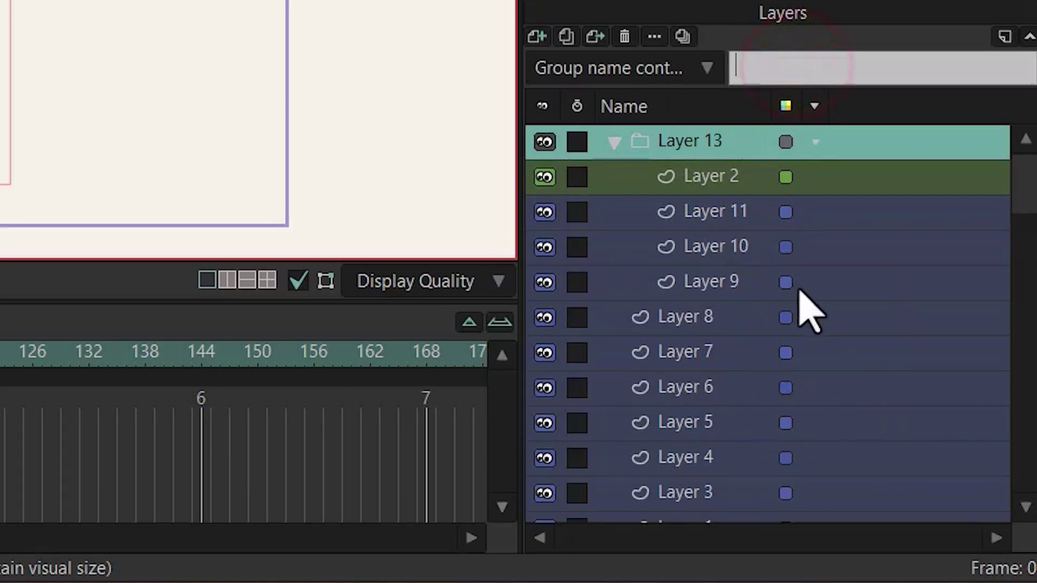
pyautogui.write('13')
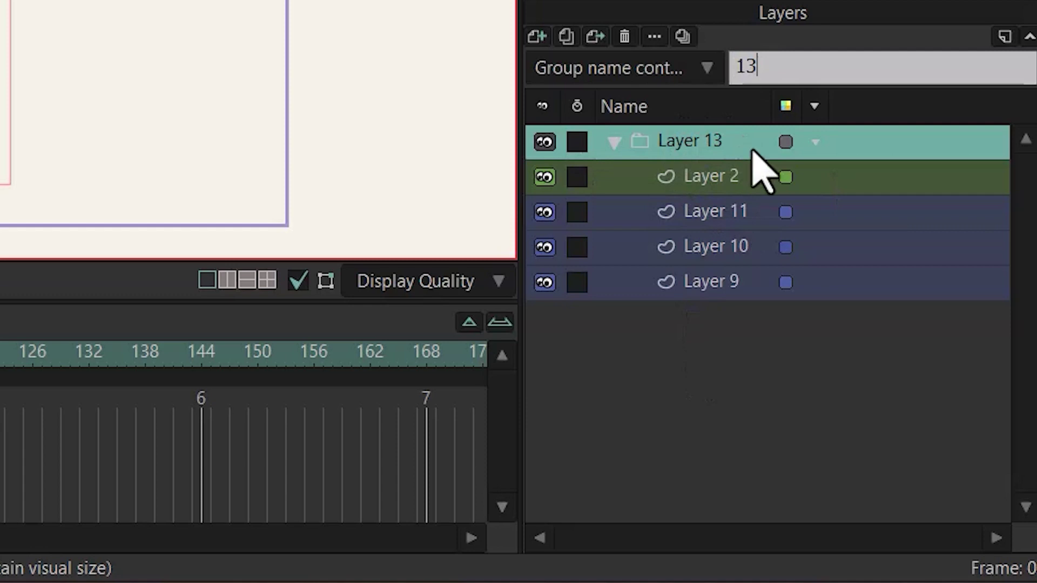
pyautogui.doubleClick(766, 66)
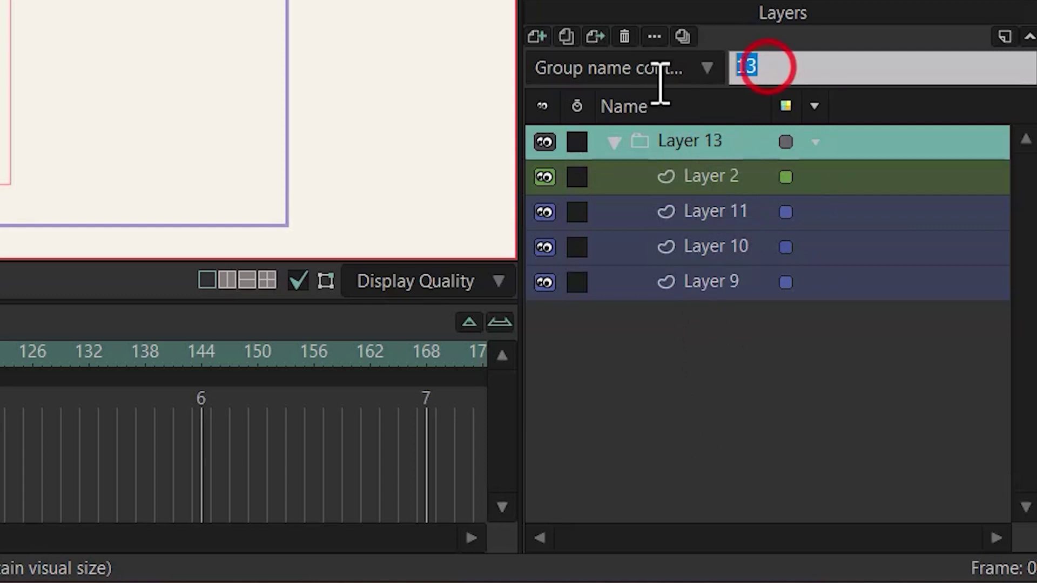
pyautogui.press('BackSpace')
# Add an image layer above Layer 7 using the file crab jump_00003.png.
pyautogui.click(665, 67)
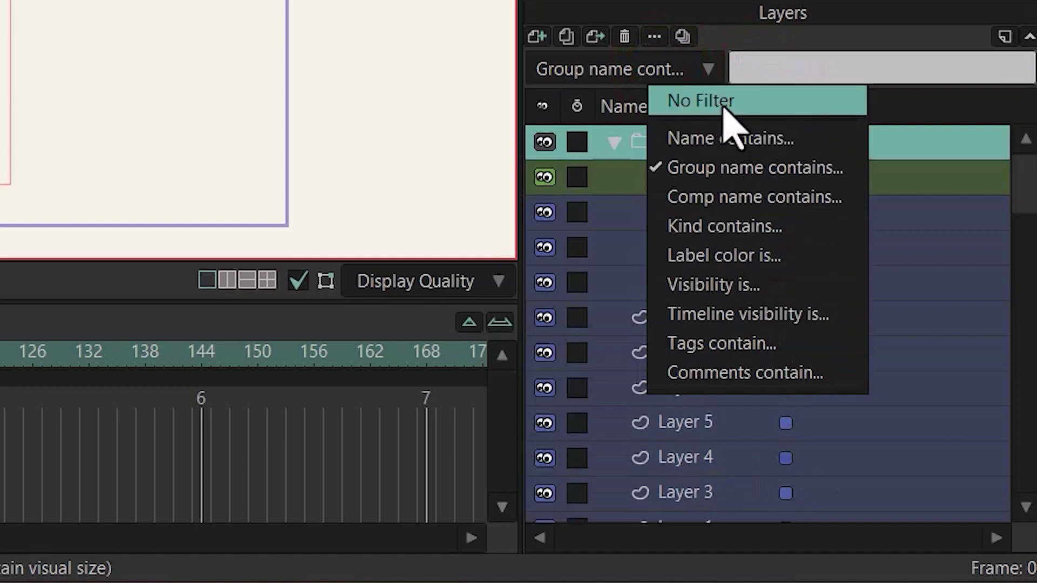
pyautogui.click(607, 336)
pyautogui.click(537, 35)
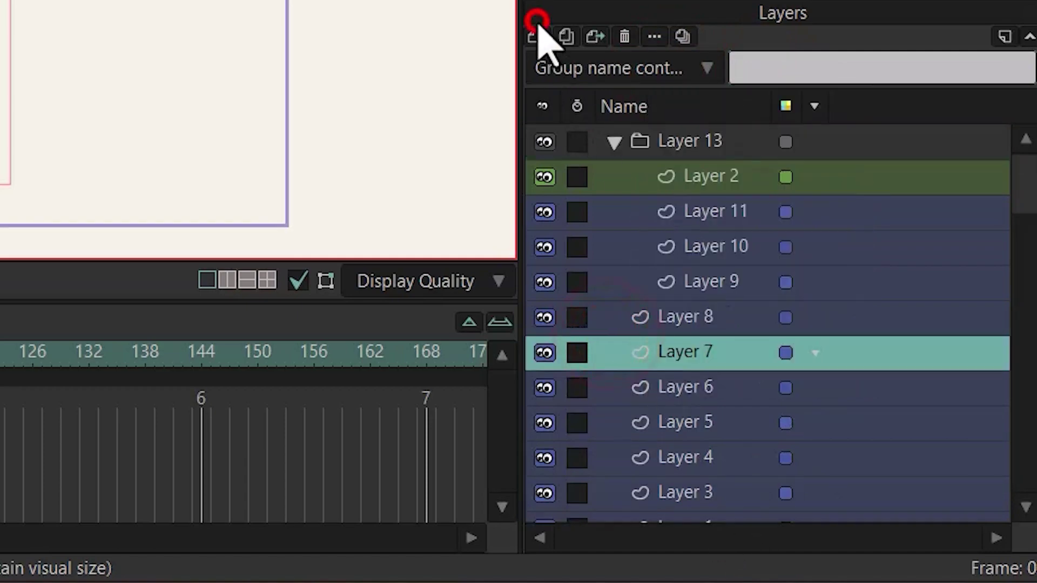
pyautogui.click(575, 94)
pyautogui.click(294, 156)
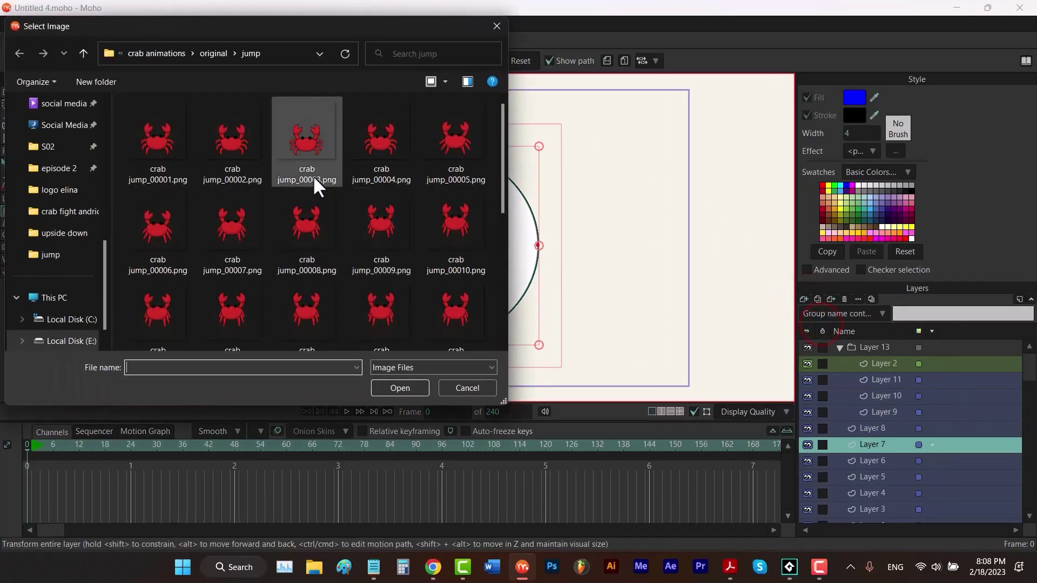
pyautogui.click(406, 380)
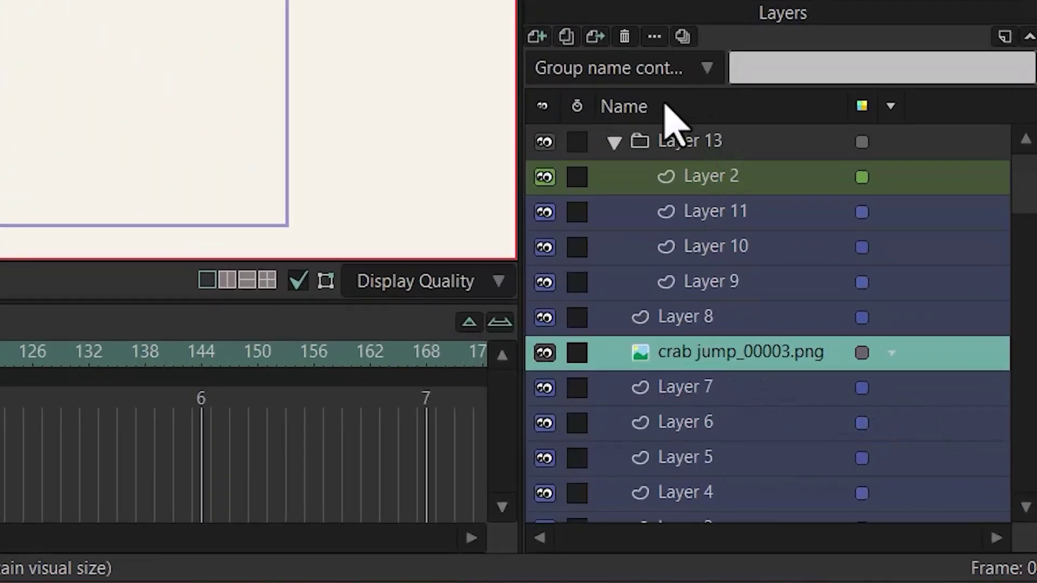
# Show the Kind column in the layer list and filter the layers by kind containing "image".
pyautogui.click(626, 76)
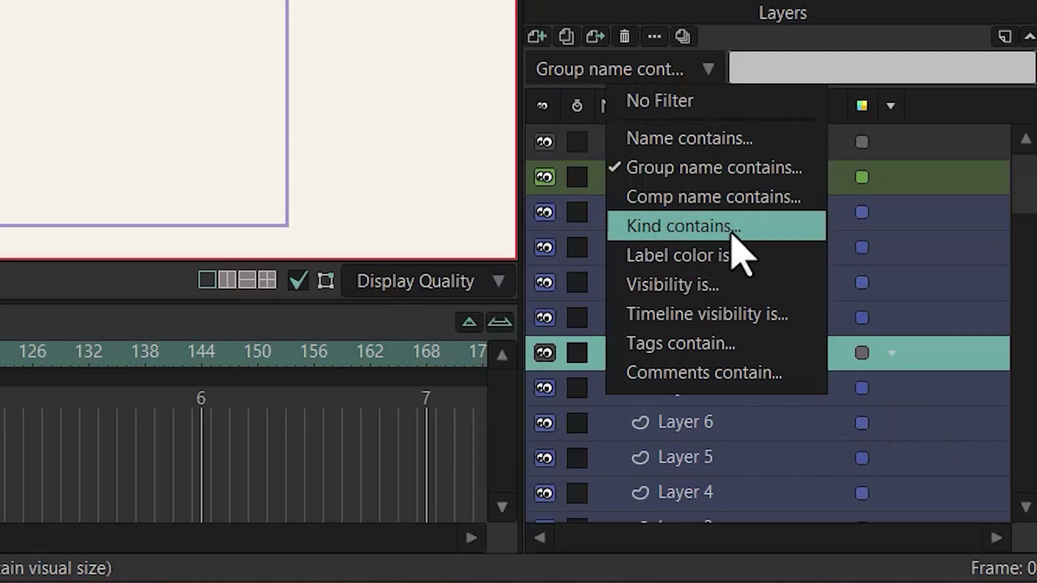
pyautogui.click(700, 227)
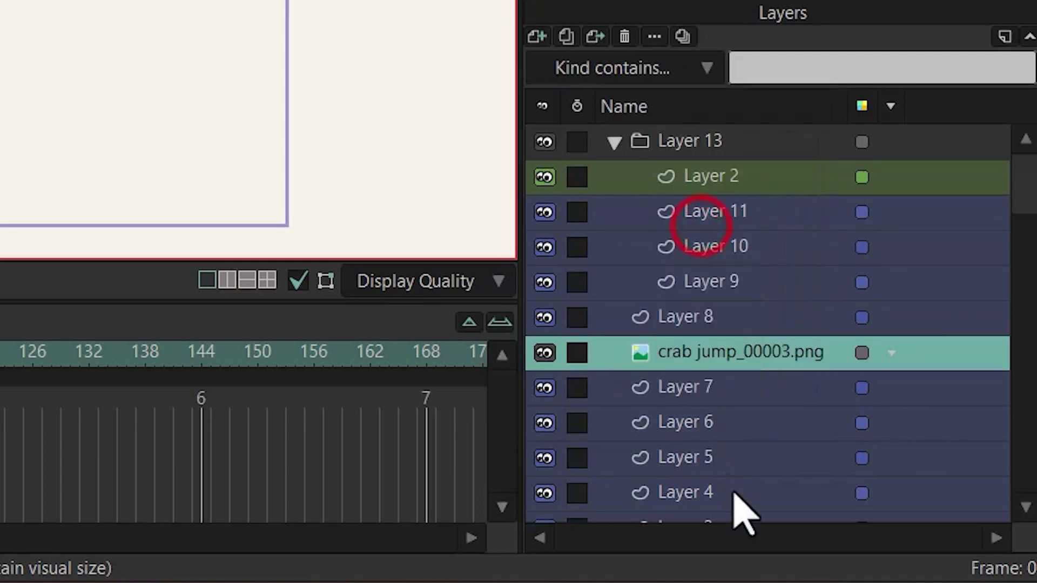
pyautogui.rightClick(707, 112)
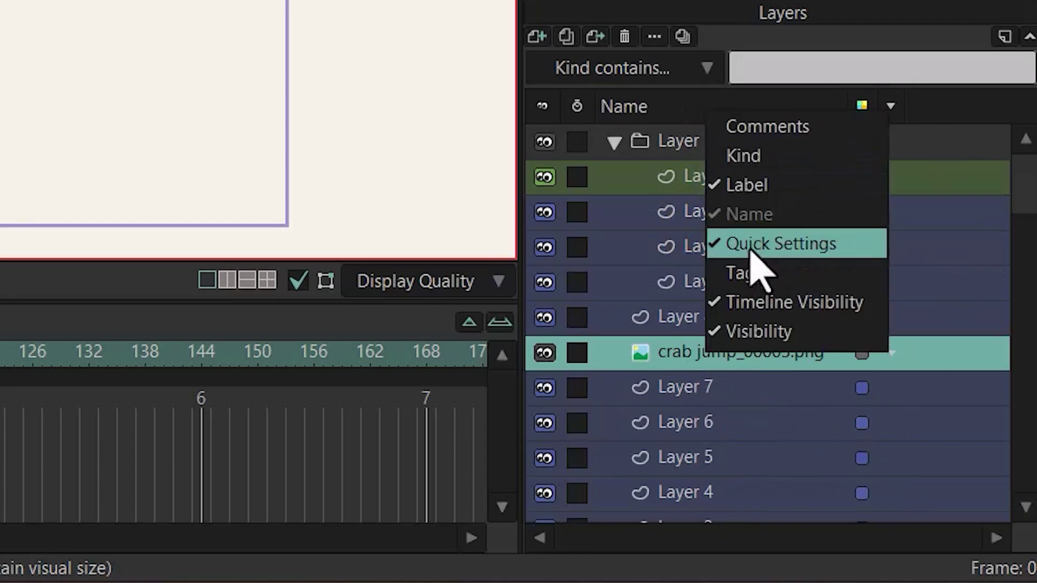
pyautogui.click(743, 162)
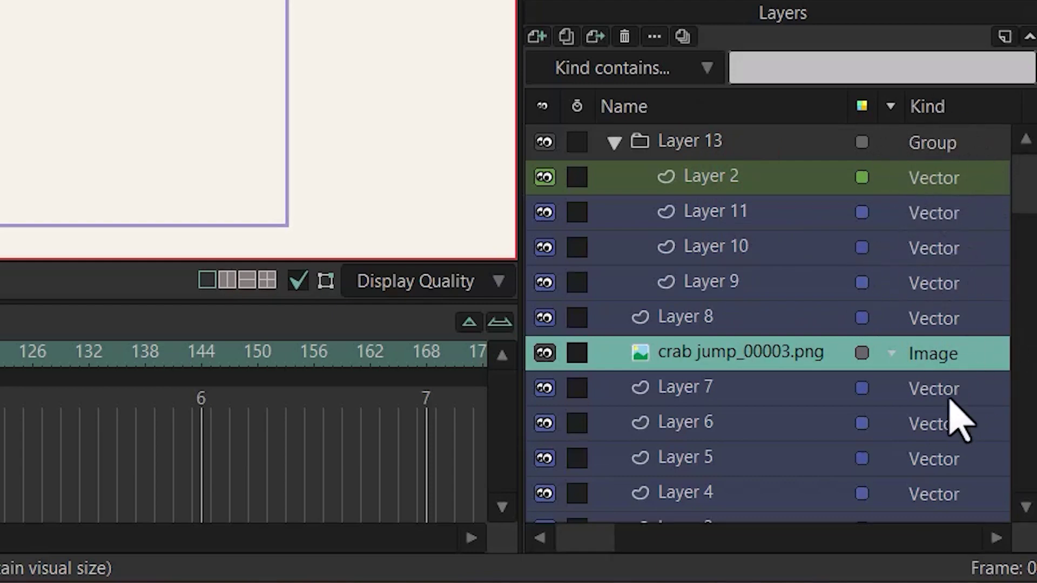
pyautogui.click(818, 66)
pyautogui.write('image')
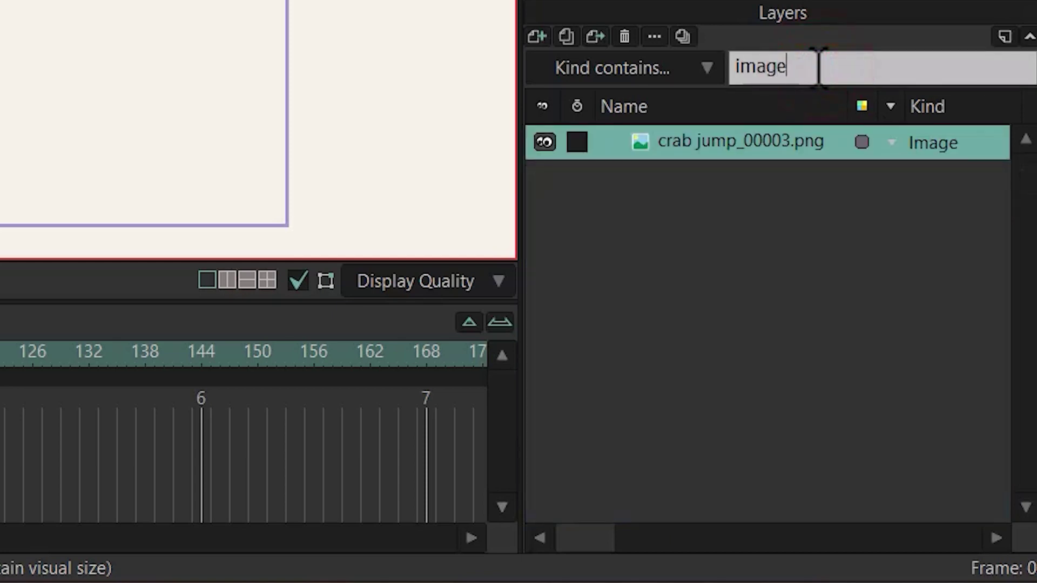
# Set the layer filter type to Visibility is and hide Layers 10, 7, 5 and 1.
pyautogui.click(608, 71)
pyautogui.click(664, 286)
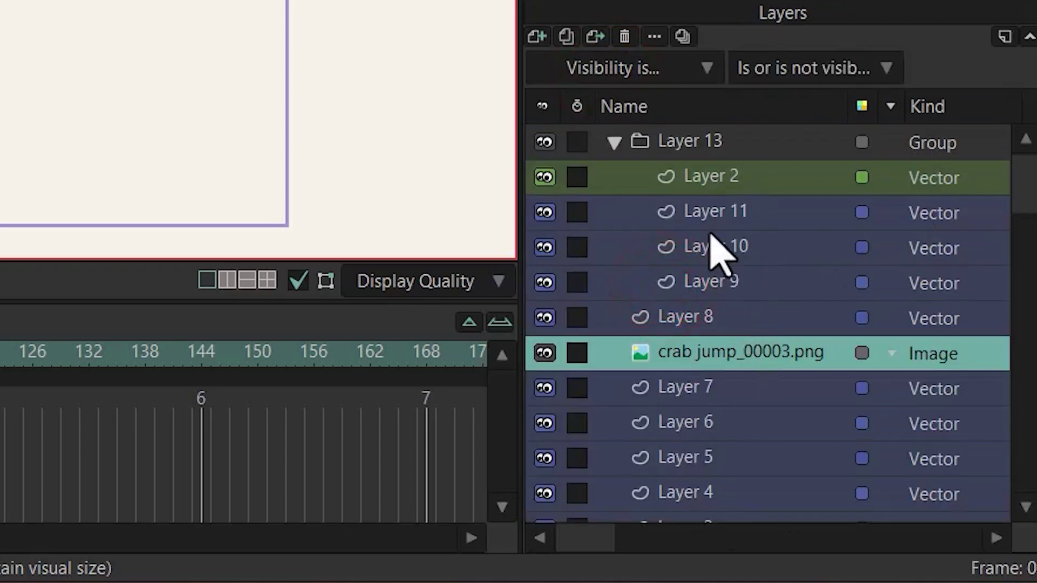
pyautogui.click(544, 248)
pyautogui.click(545, 388)
pyautogui.click(544, 458)
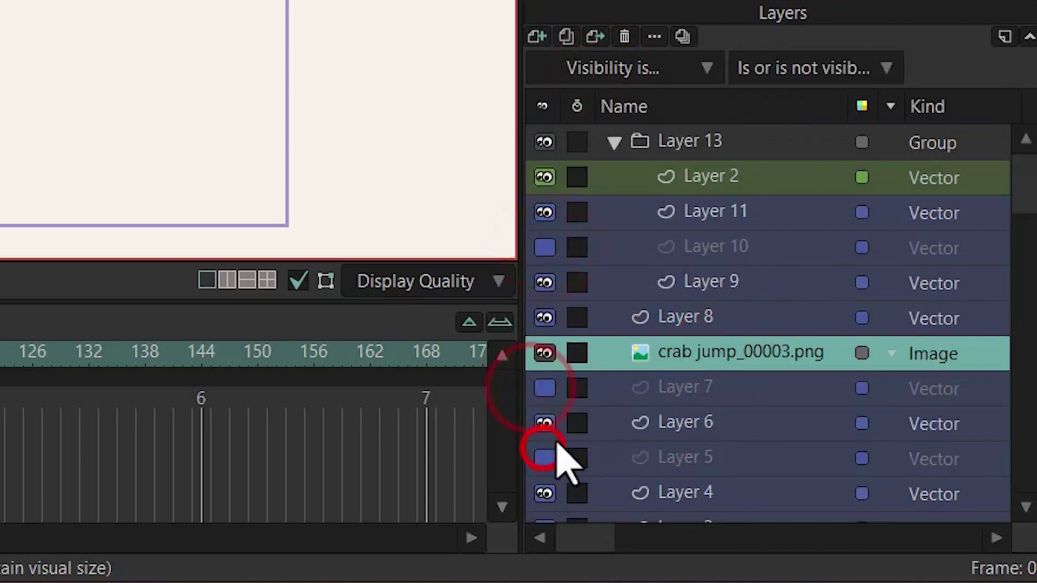
pyautogui.scroll(-1, 670, 459)
pyautogui.click(544, 459)
pyautogui.scroll(1, 722, 352)
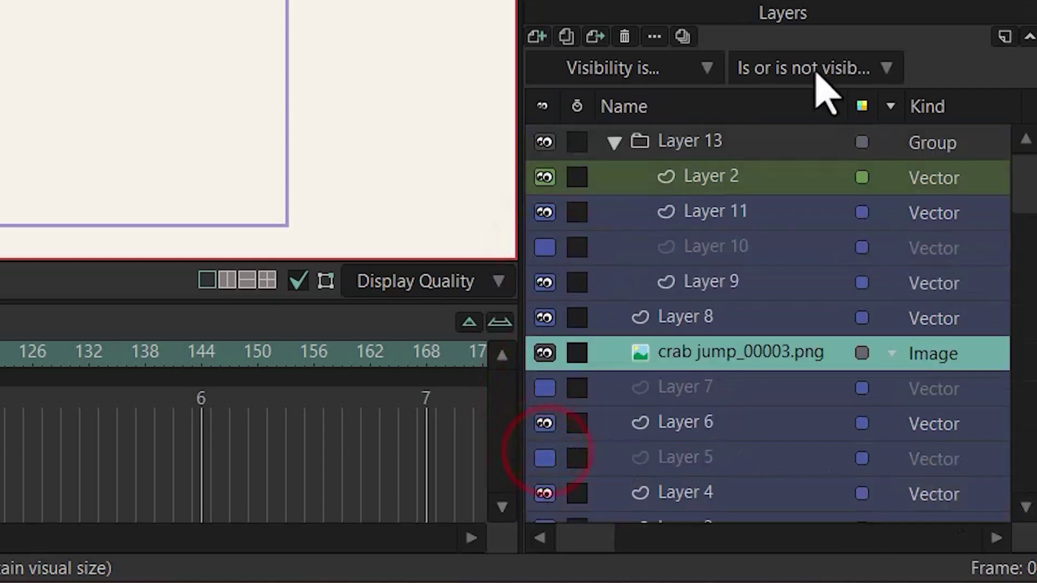
# List only the layers that are not visible, reset that option to Is or is not visible, and return the filter type to Name contains.
pyautogui.click(806, 69)
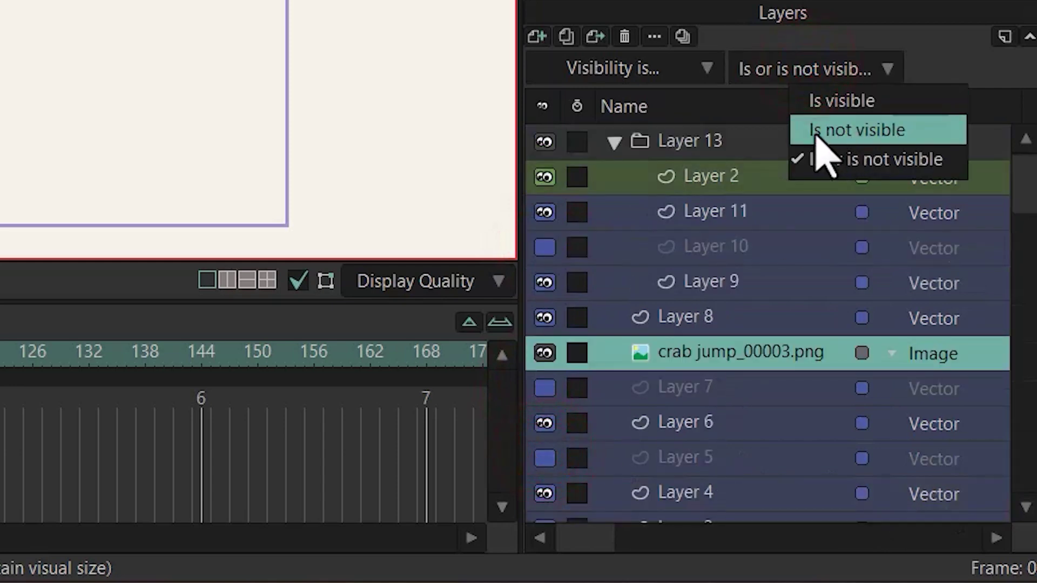
pyautogui.click(860, 136)
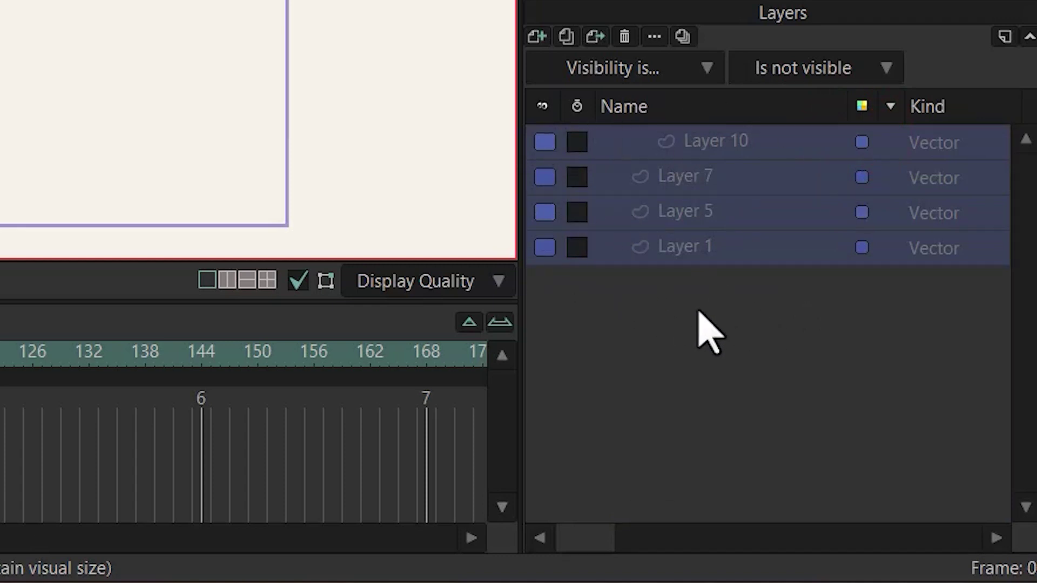
pyautogui.click(768, 63)
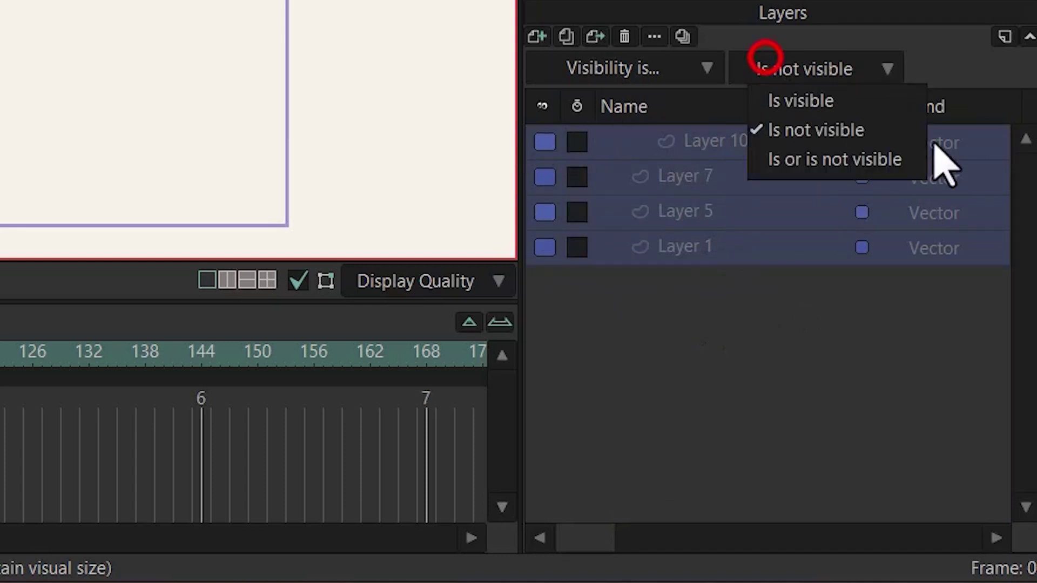
pyautogui.click(841, 161)
pyautogui.click(639, 68)
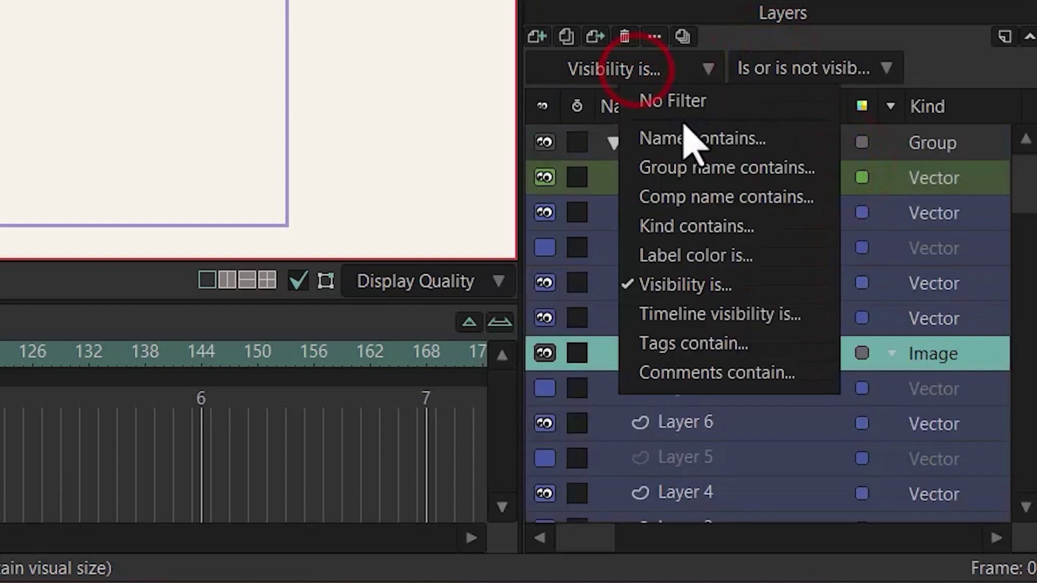
pyautogui.click(675, 144)
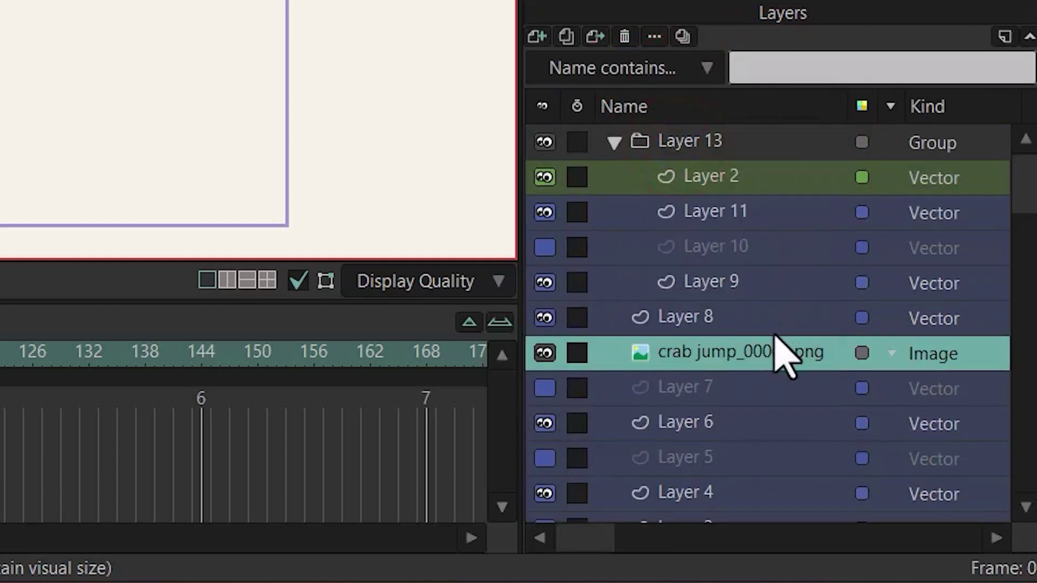
# Add a new group layer above the Layer 13 group, keeping its suggested name.
pyautogui.scroll(-3, 783, 354)
pyautogui.scroll(3, 783, 353)
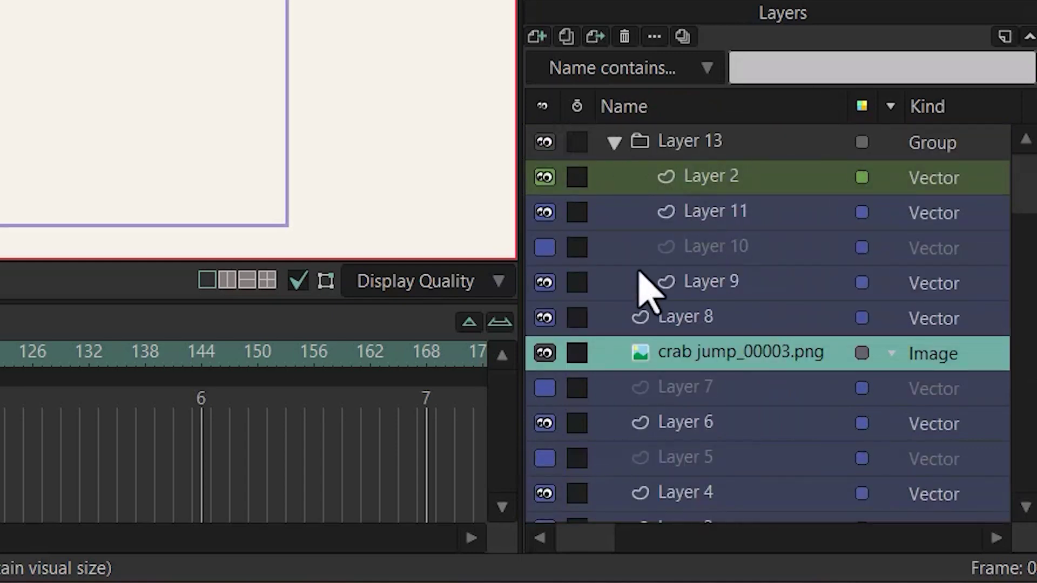
pyautogui.click(694, 143)
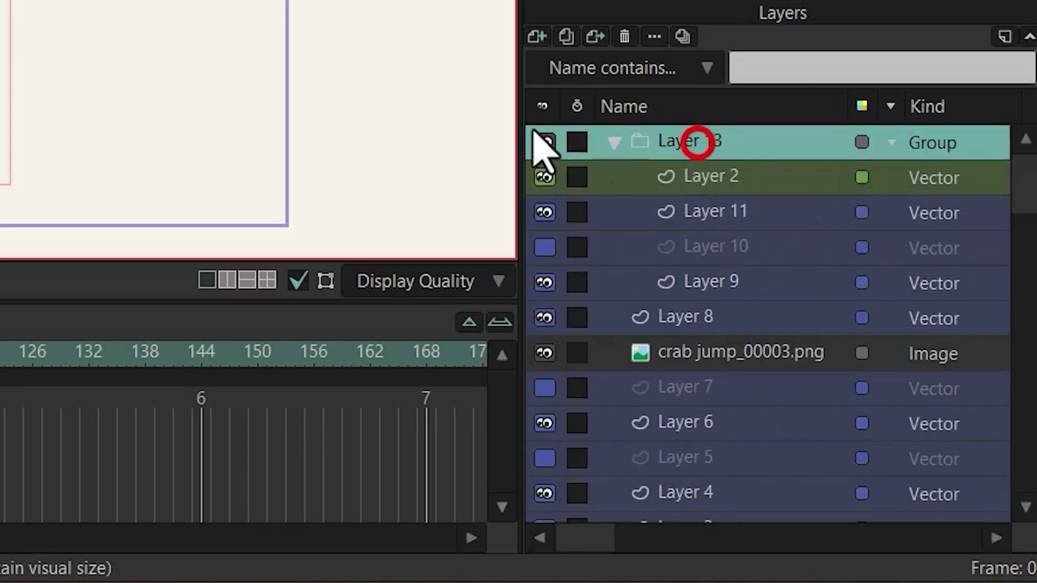
pyautogui.click(537, 36)
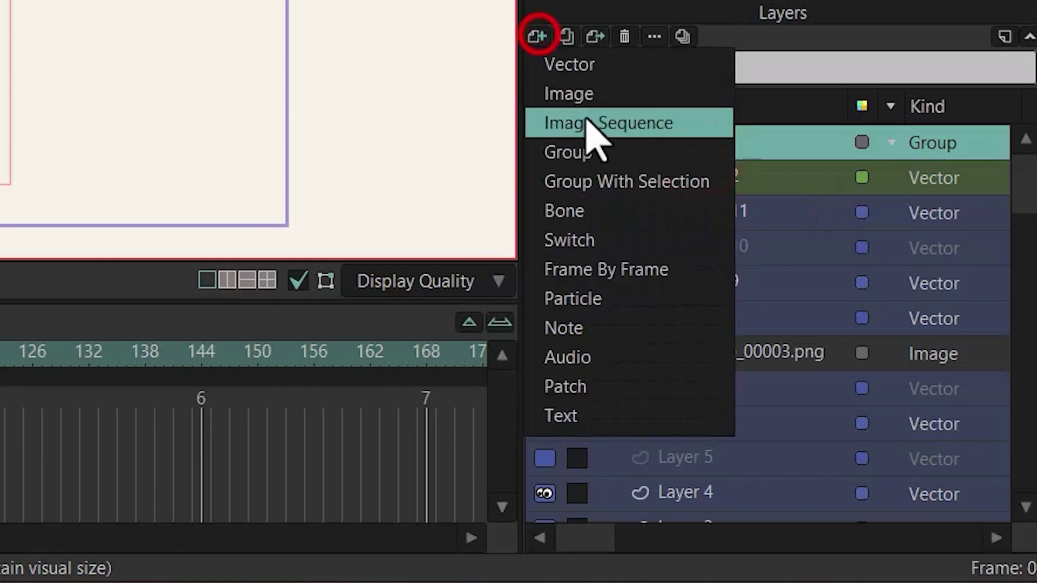
pyautogui.click(587, 155)
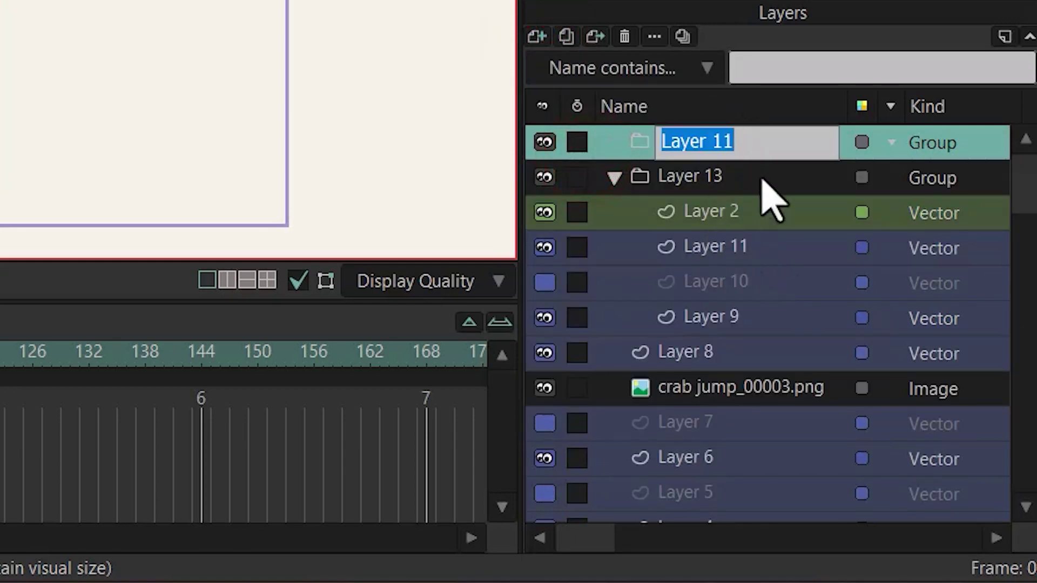
pyautogui.click(713, 174)
pyautogui.click(741, 139)
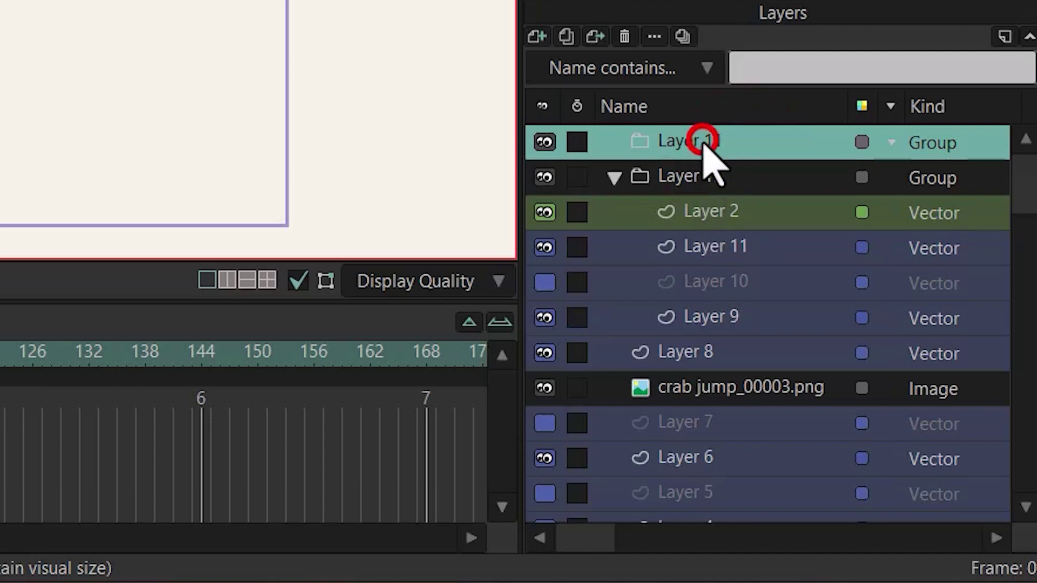
# Rename the new group layer above Layer 13 as walk.
pyautogui.doubleClick(678, 140)
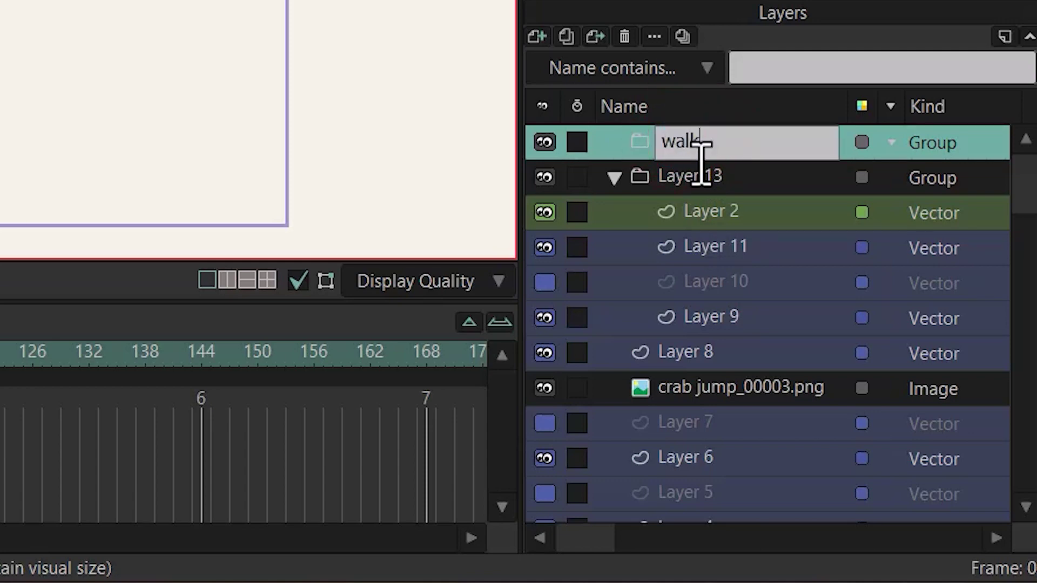
pyautogui.click(740, 171)
pyautogui.click(673, 150)
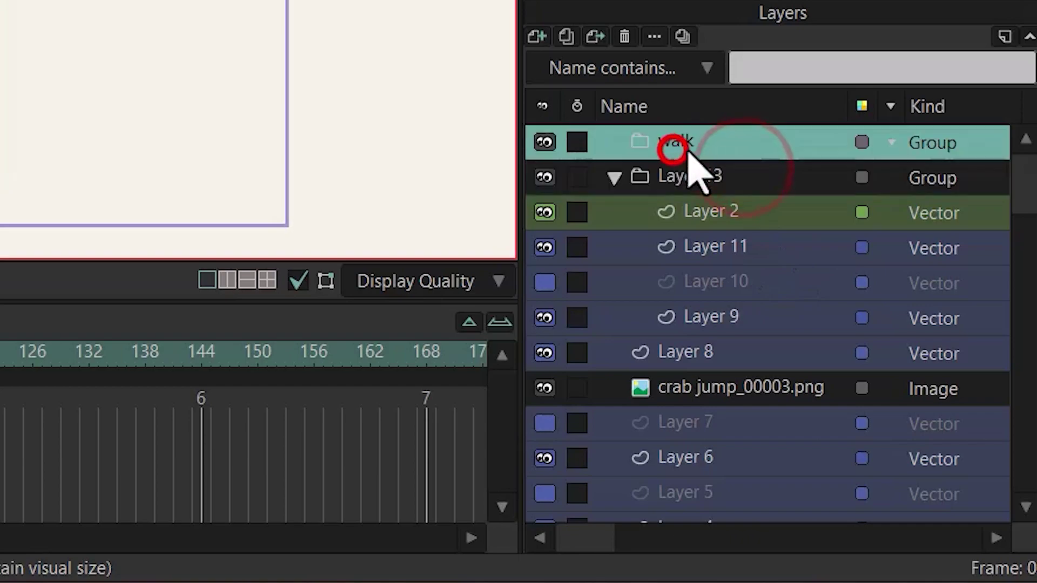
# Rename the walk group as run through its layer settings.
pyautogui.doubleClick(687, 153)
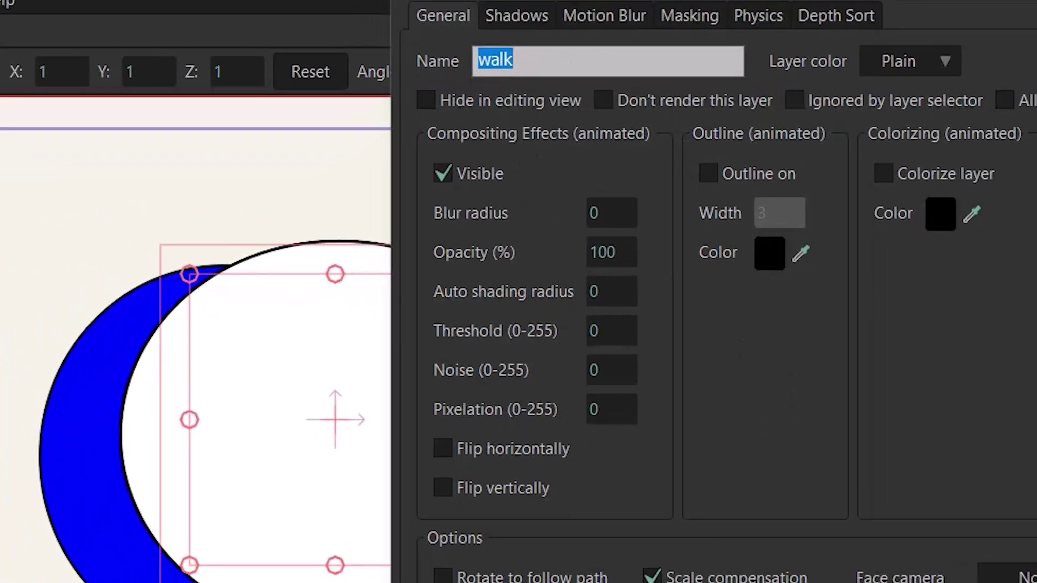
pyautogui.click(871, 474)
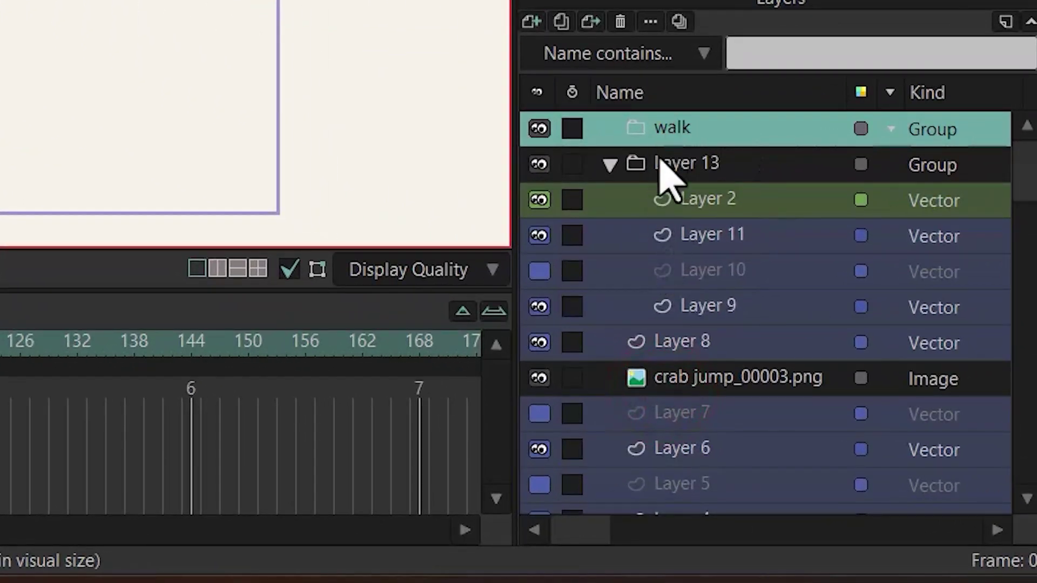
pyautogui.doubleClick(674, 128)
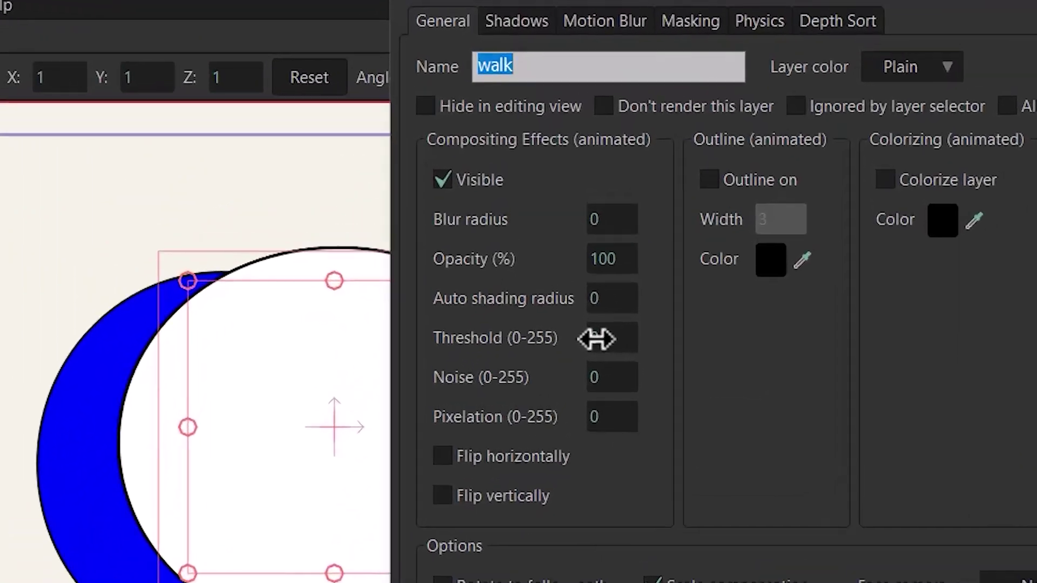
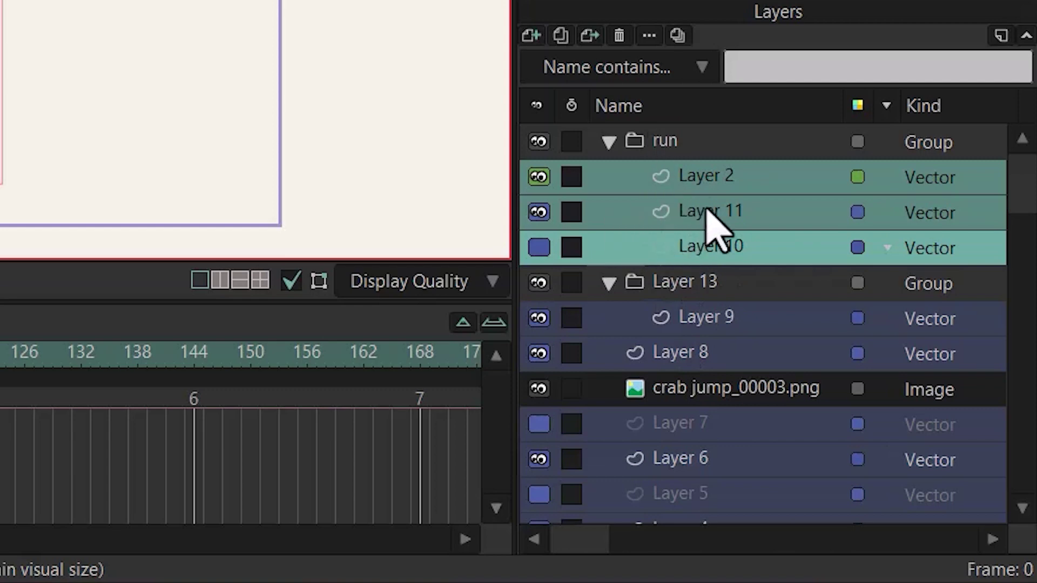
# Move Layers 2 and 11 out of the run group to just above Layer 13, and return them to the run group above Layer 10.
pyautogui.click(662, 354)
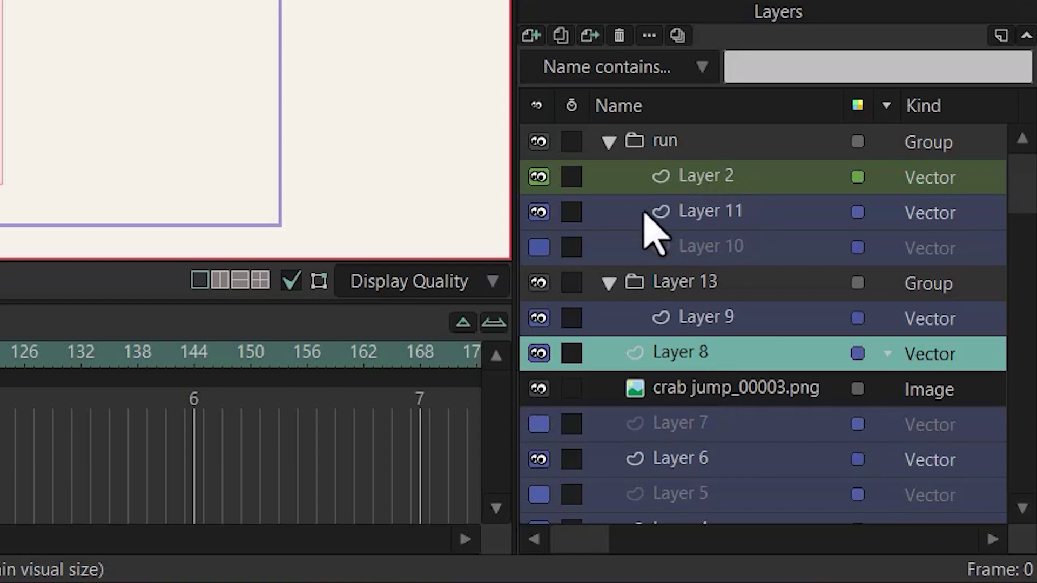
pyautogui.click(714, 181)
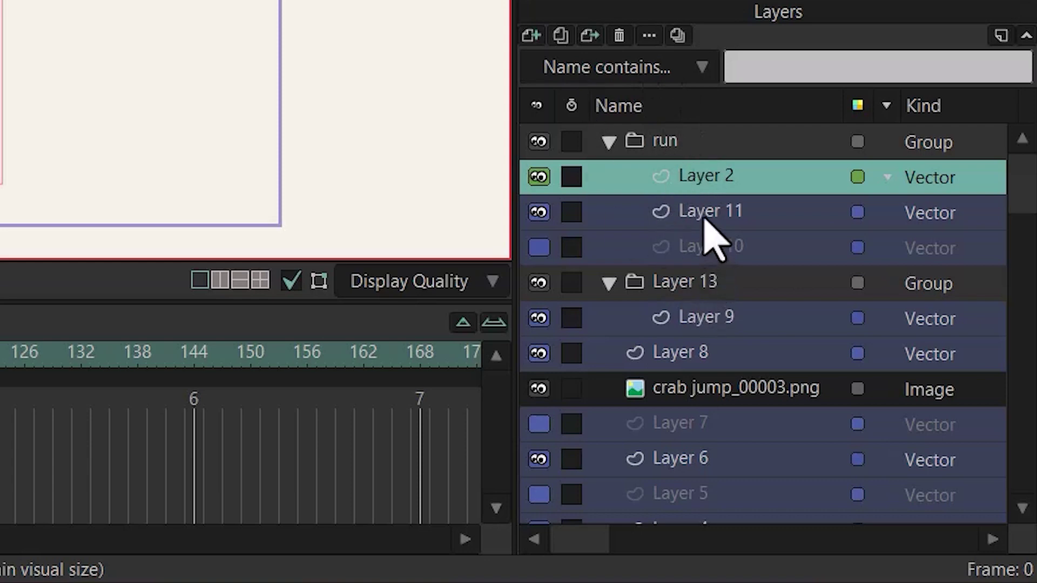
pyautogui.moveTo(718, 213)
pyautogui.mouseDown()
pyautogui.moveTo(662, 132)
pyautogui.moveTo(667, 273)
pyautogui.moveTo(798, 286)
pyautogui.moveTo(968, 282)
pyautogui.moveTo(625, 264)
pyautogui.moveTo(970, 275)
pyautogui.moveTo(664, 265)
pyautogui.moveTo(683, 264)
pyautogui.moveTo(662, 261)
pyautogui.moveTo(635, 145)
pyautogui.moveTo(703, 267)
pyautogui.moveTo(703, 213)
pyautogui.moveTo(703, 272)
pyautogui.mouseUp()
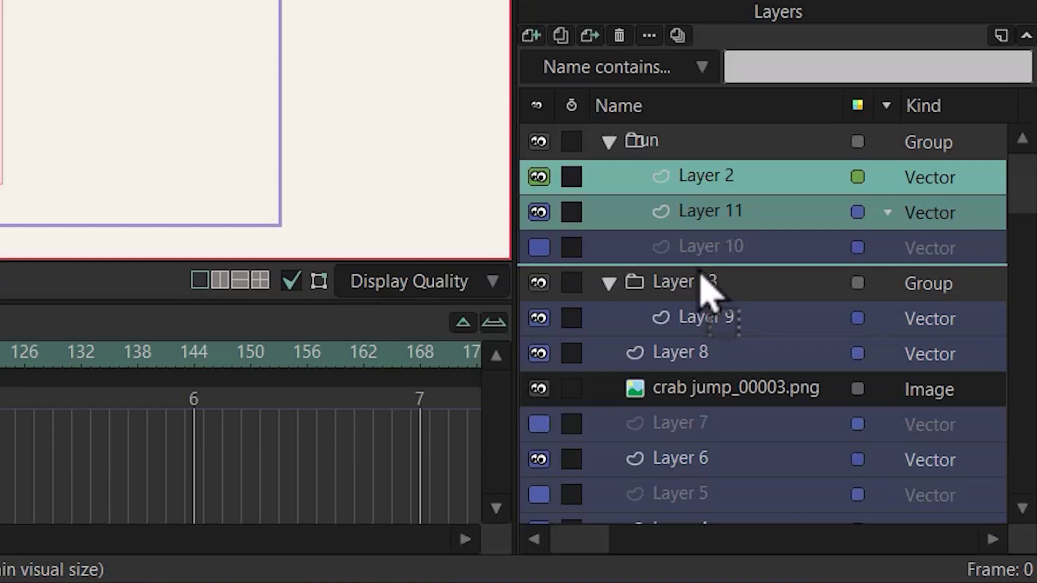
pyautogui.moveTo(707, 292); pyautogui.dragTo(705, 286)
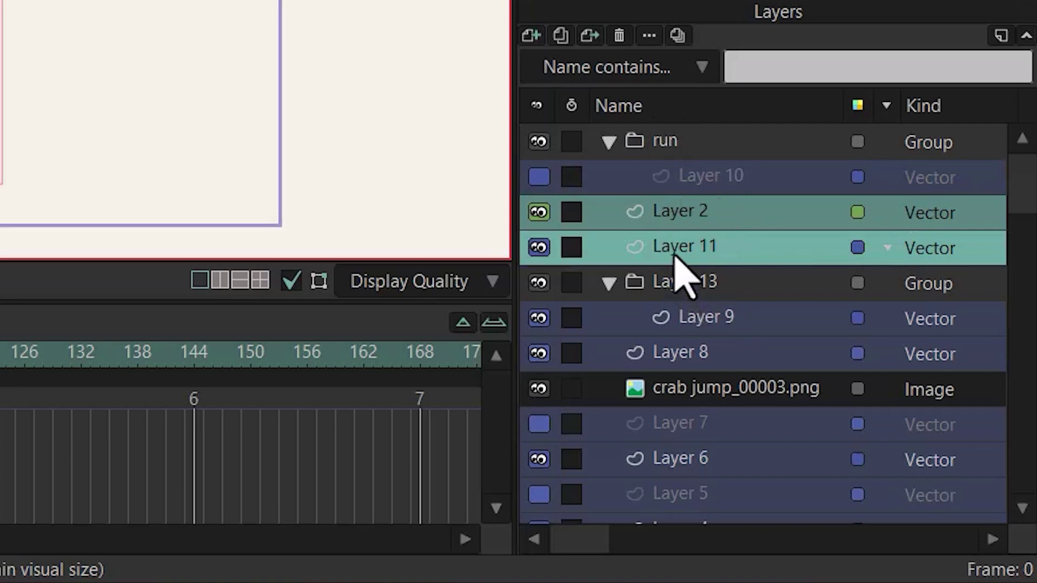
pyautogui.moveTo(678, 212); pyautogui.dragTo(686, 181)
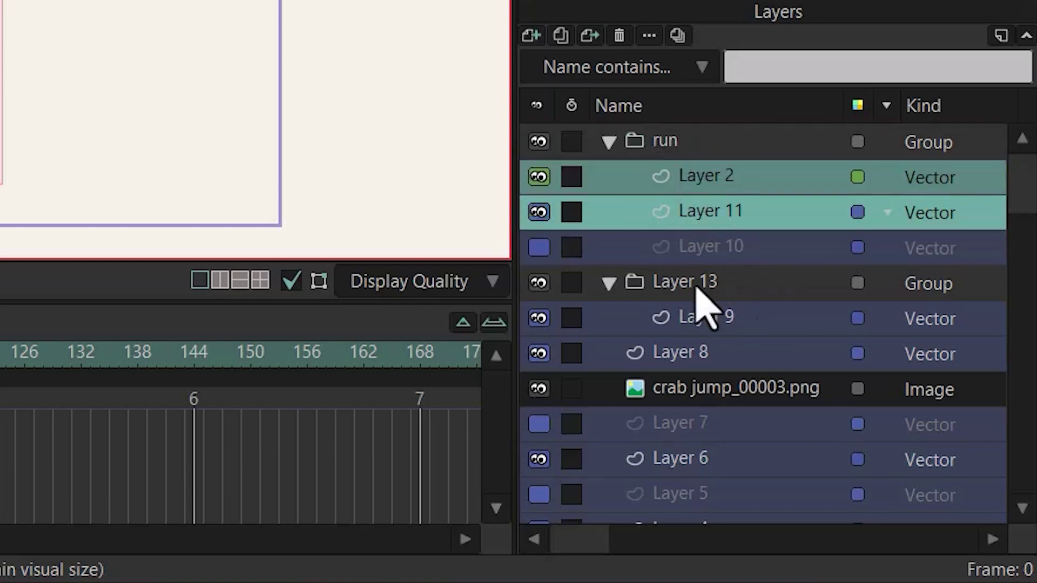
# With the Layer 13 group collapsed, move Layer 4 directly below Layer 7 and extend the selection down to Layer 5.
pyautogui.click(609, 282)
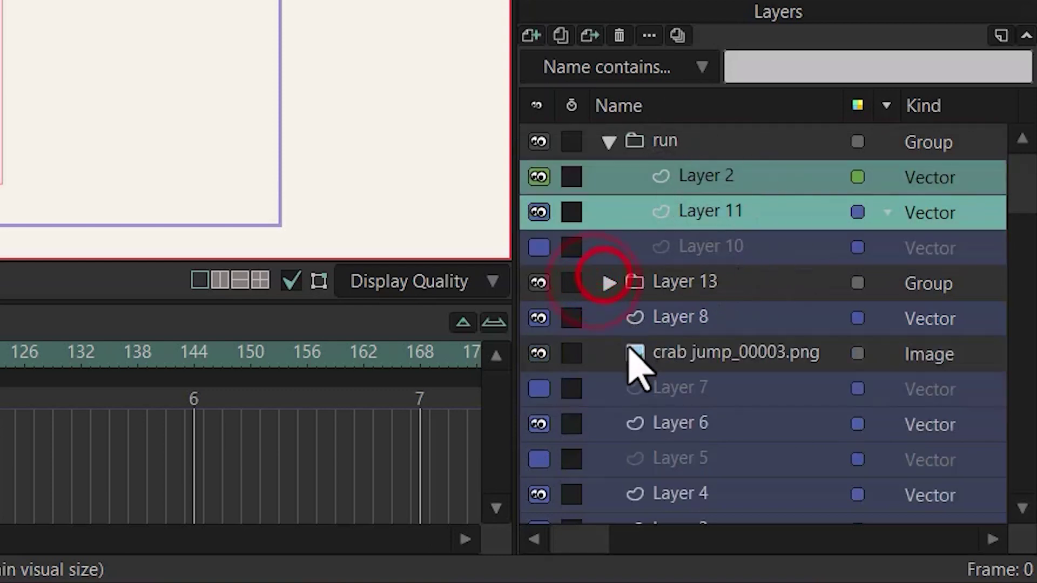
pyautogui.scroll(-1, 703, 405)
pyautogui.click(710, 397)
pyautogui.moveTo(682, 389); pyautogui.dragTo(723, 306)
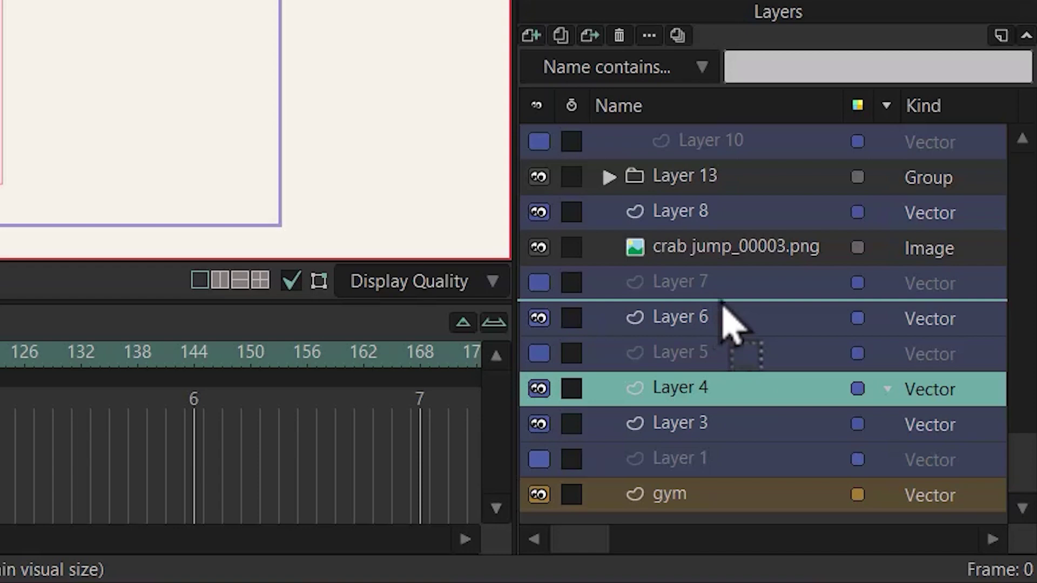
pyautogui.moveTo(723, 305); pyautogui.dragTo(724, 309)
pyautogui.scroll(2, 739, 399)
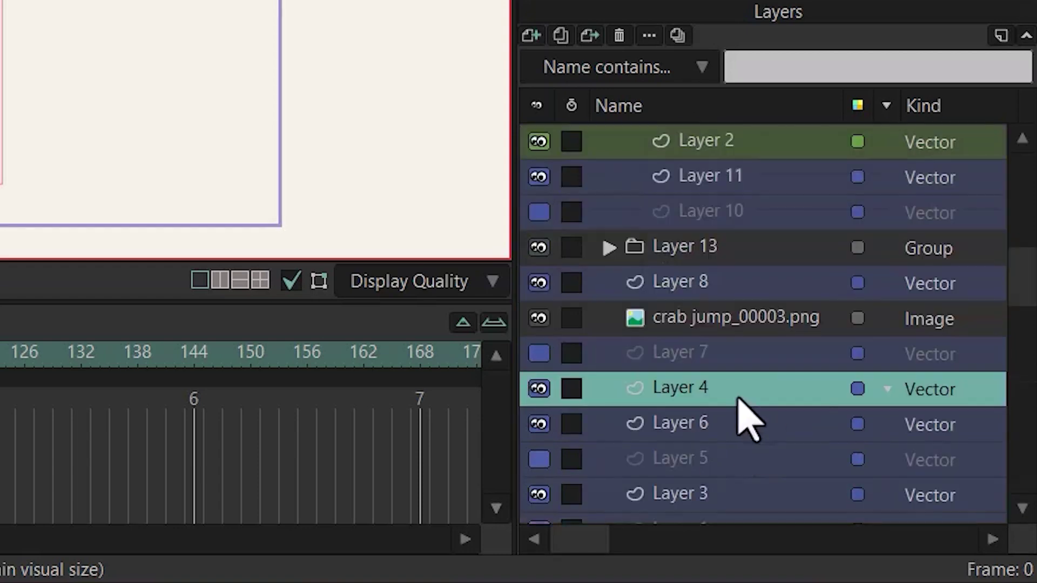
pyautogui.scroll(1, 749, 418)
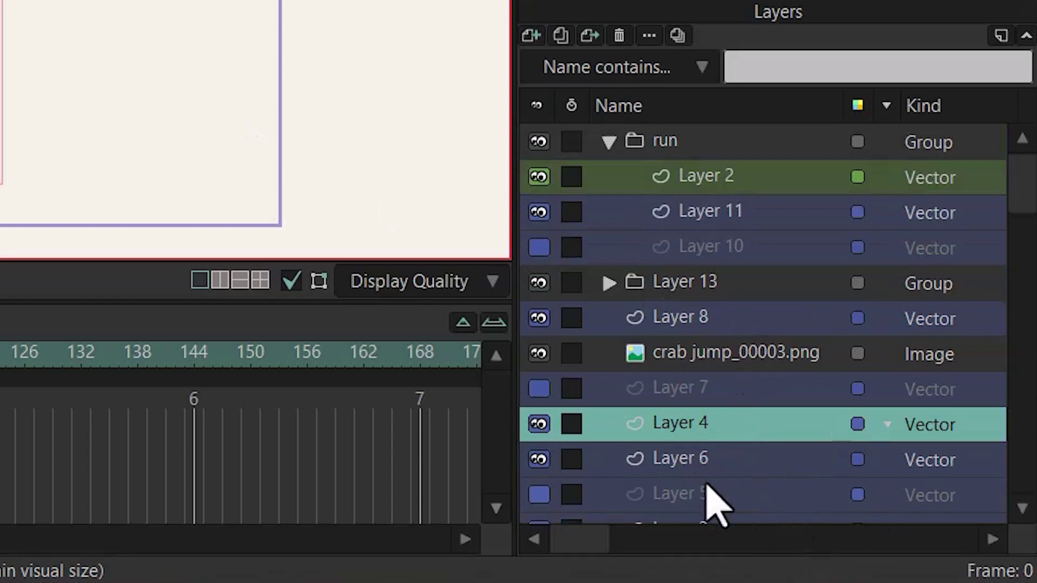
pyautogui.keyDown('shift'); pyautogui.click(675, 492); pyautogui.keyUp('shift')
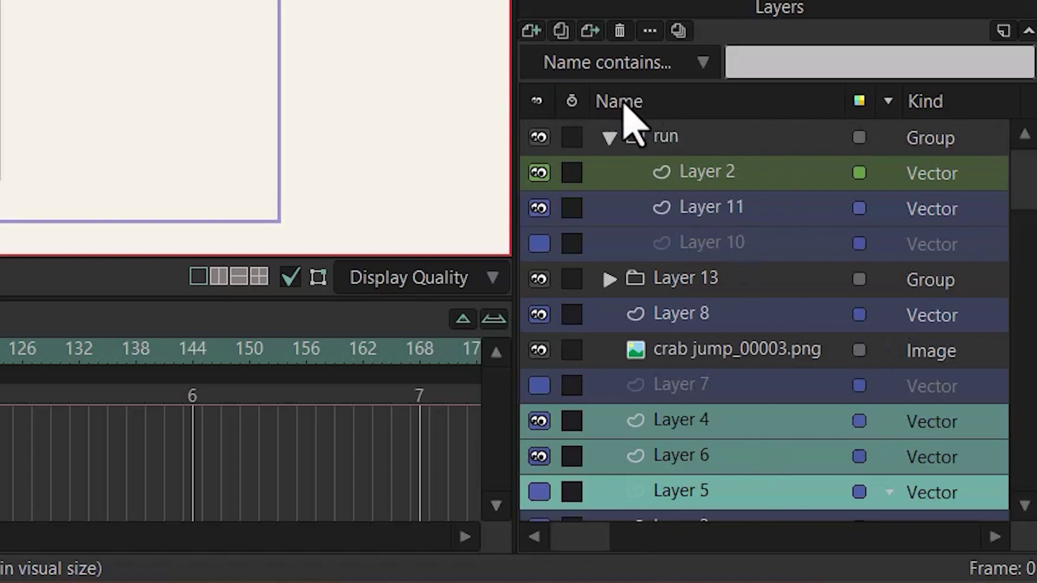
# Widen the Name column of the layer list and make the whole Layers panel wider.
pyautogui.moveTo(632, 102); pyautogui.dragTo(654, 101)
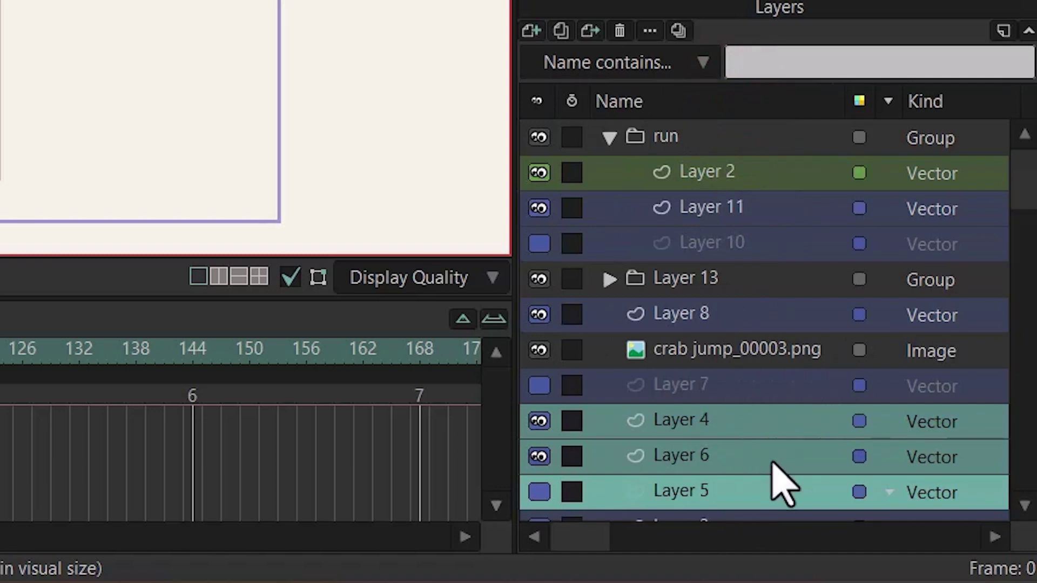
pyautogui.moveTo(845, 109)
pyautogui.mouseDown()
pyautogui.moveTo(771, 123)
pyautogui.moveTo(777, 104)
pyautogui.moveTo(864, 107)
pyautogui.mouseUp()
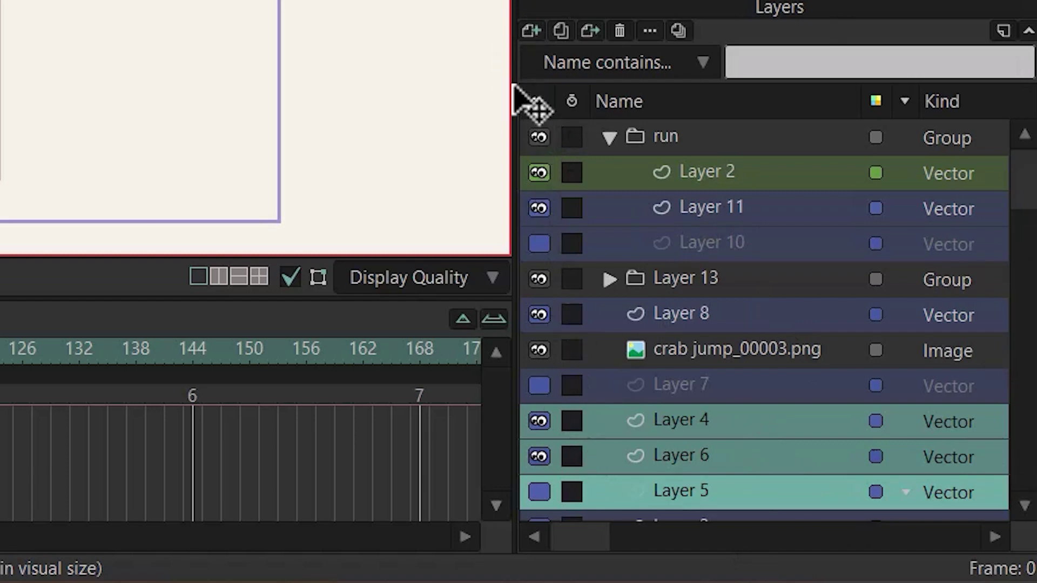
pyautogui.moveTo(520, 90); pyautogui.dragTo(431, 93)
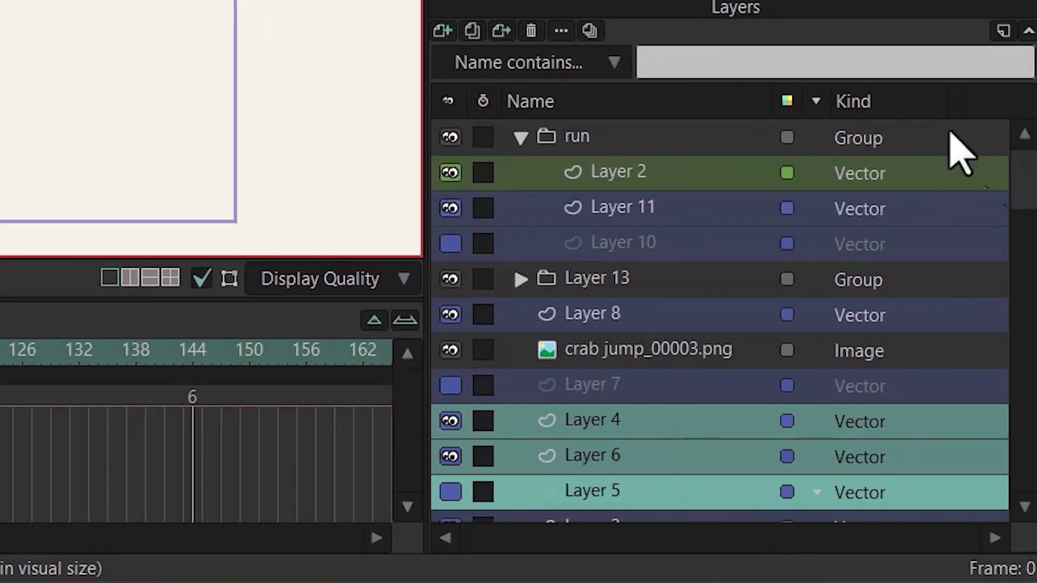